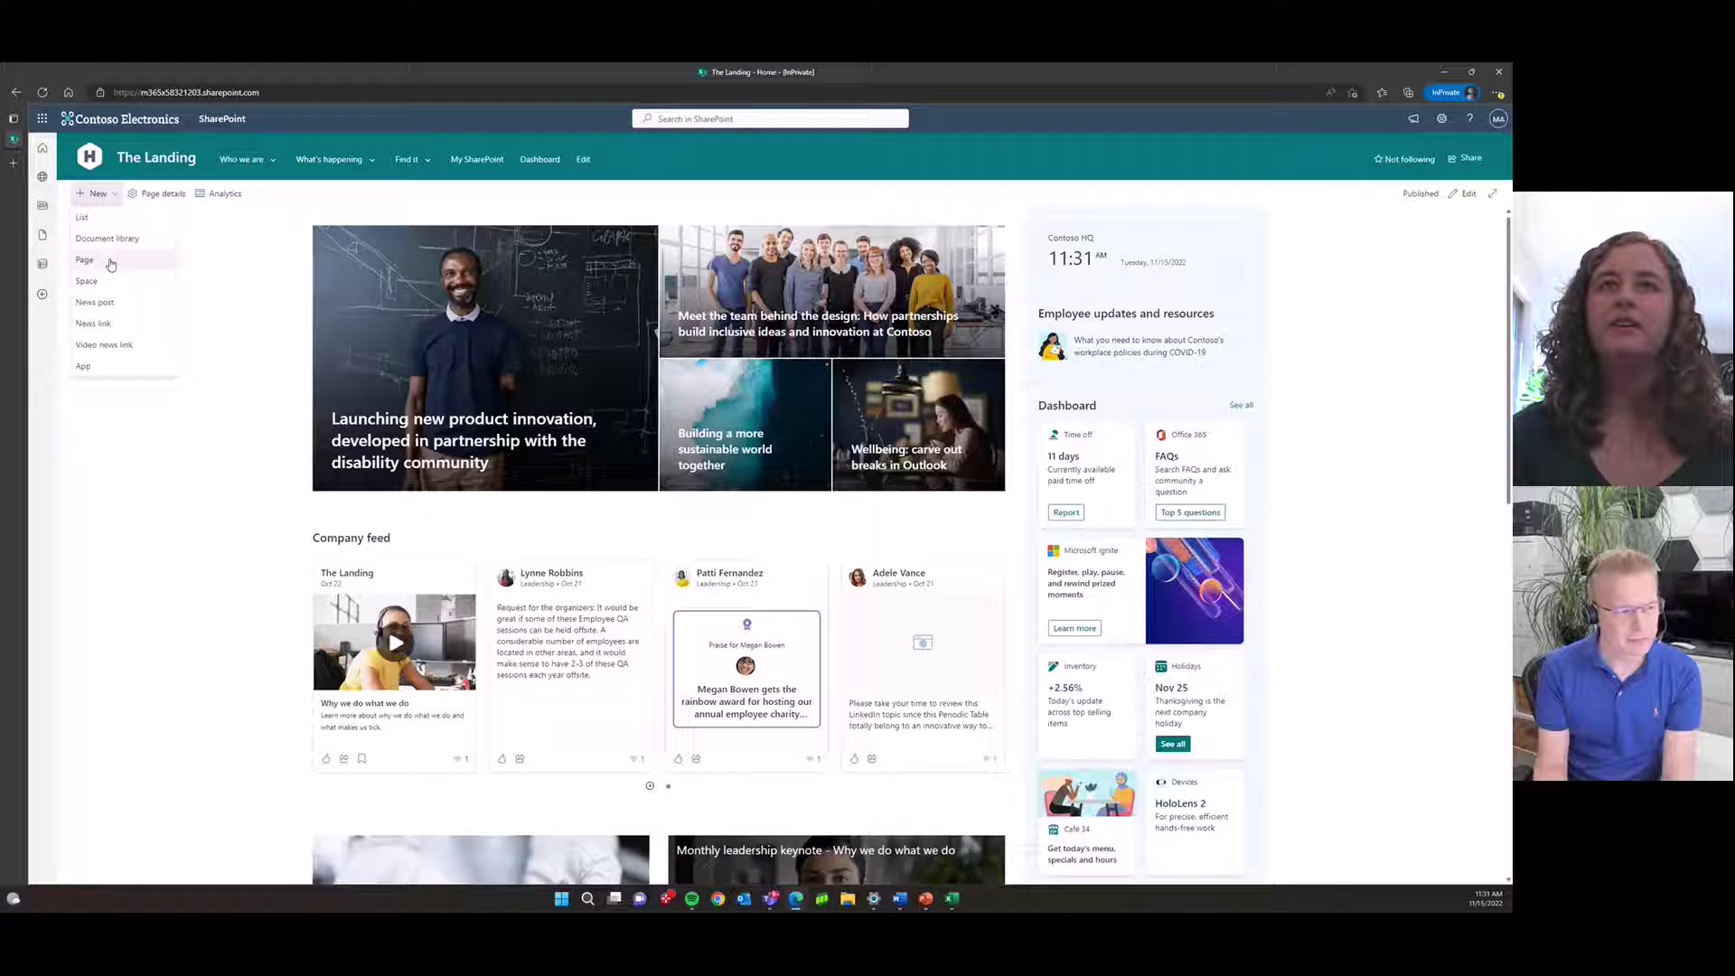
# Create a new site page from the Blank template, dismissing the welcome tour.
pyautogui.click(112, 265)
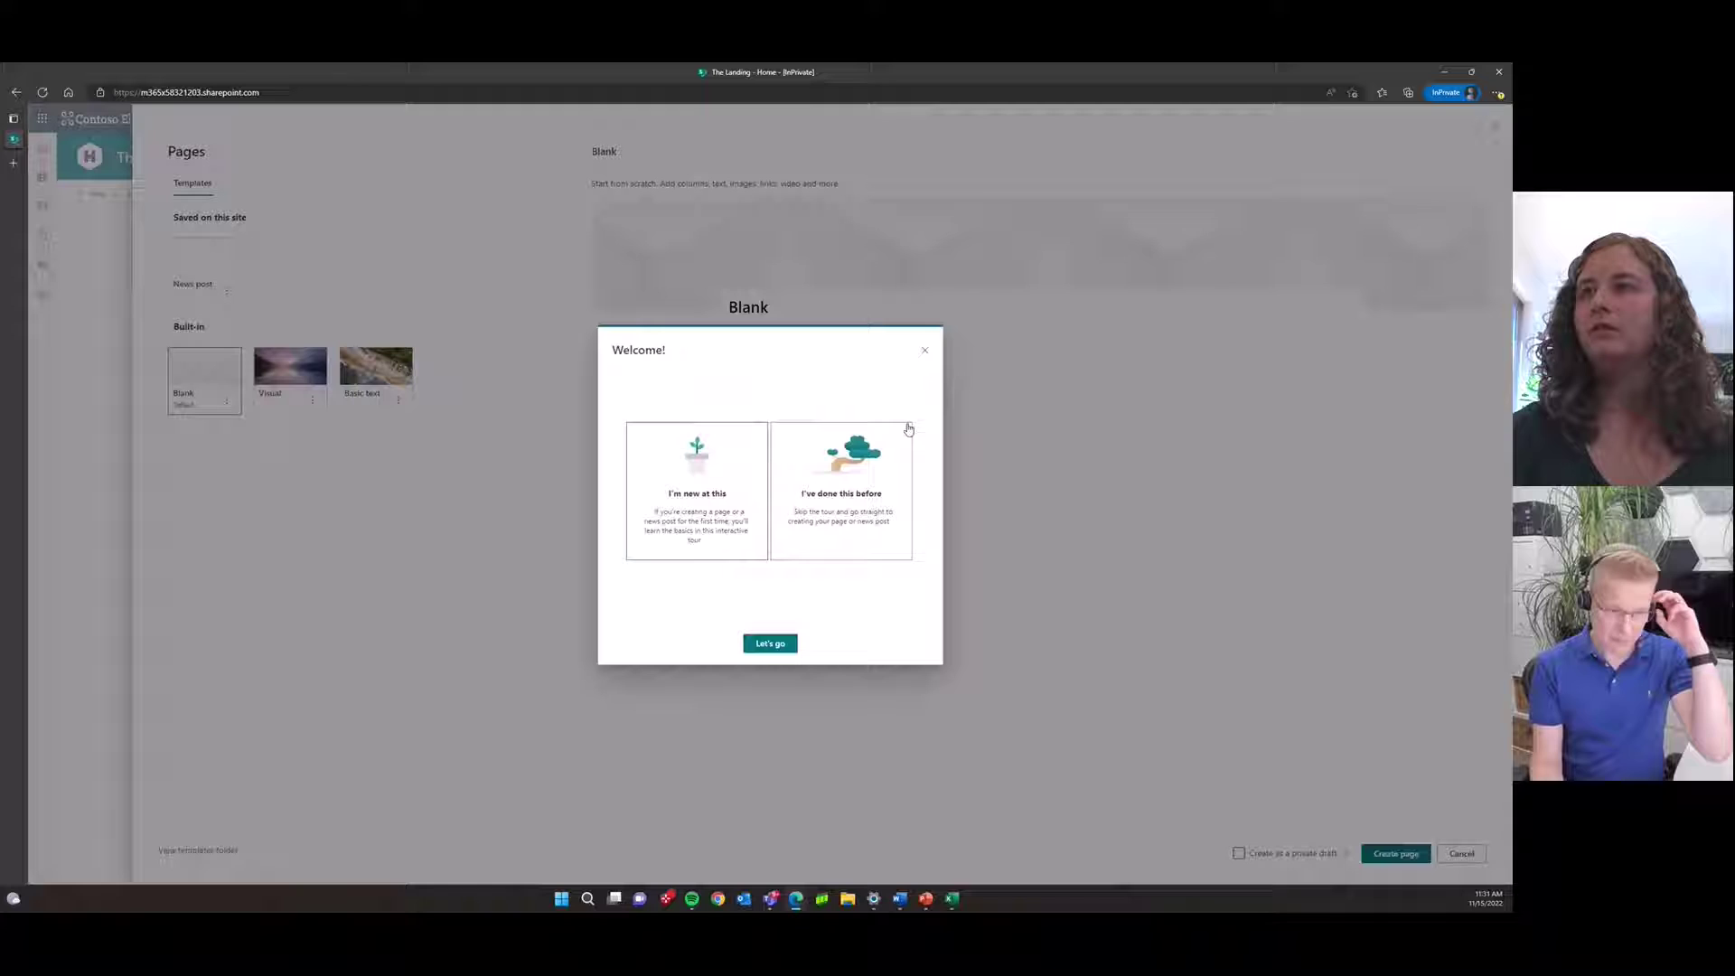
pyautogui.click(927, 353)
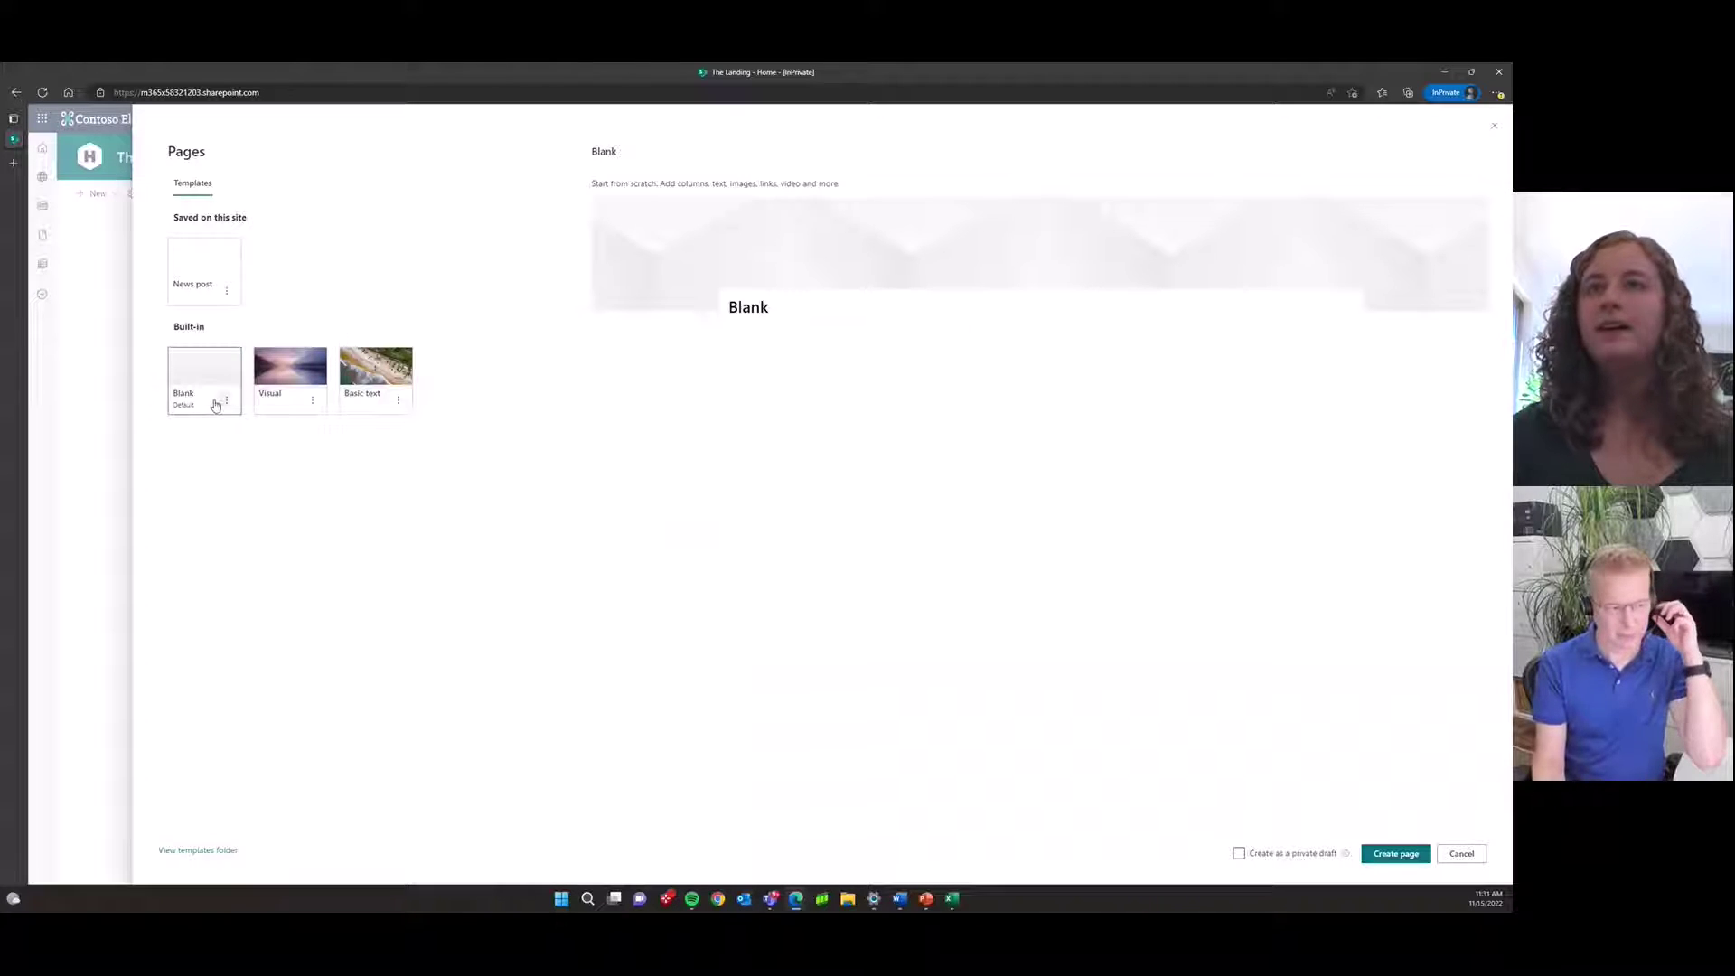
pyautogui.click(1385, 859)
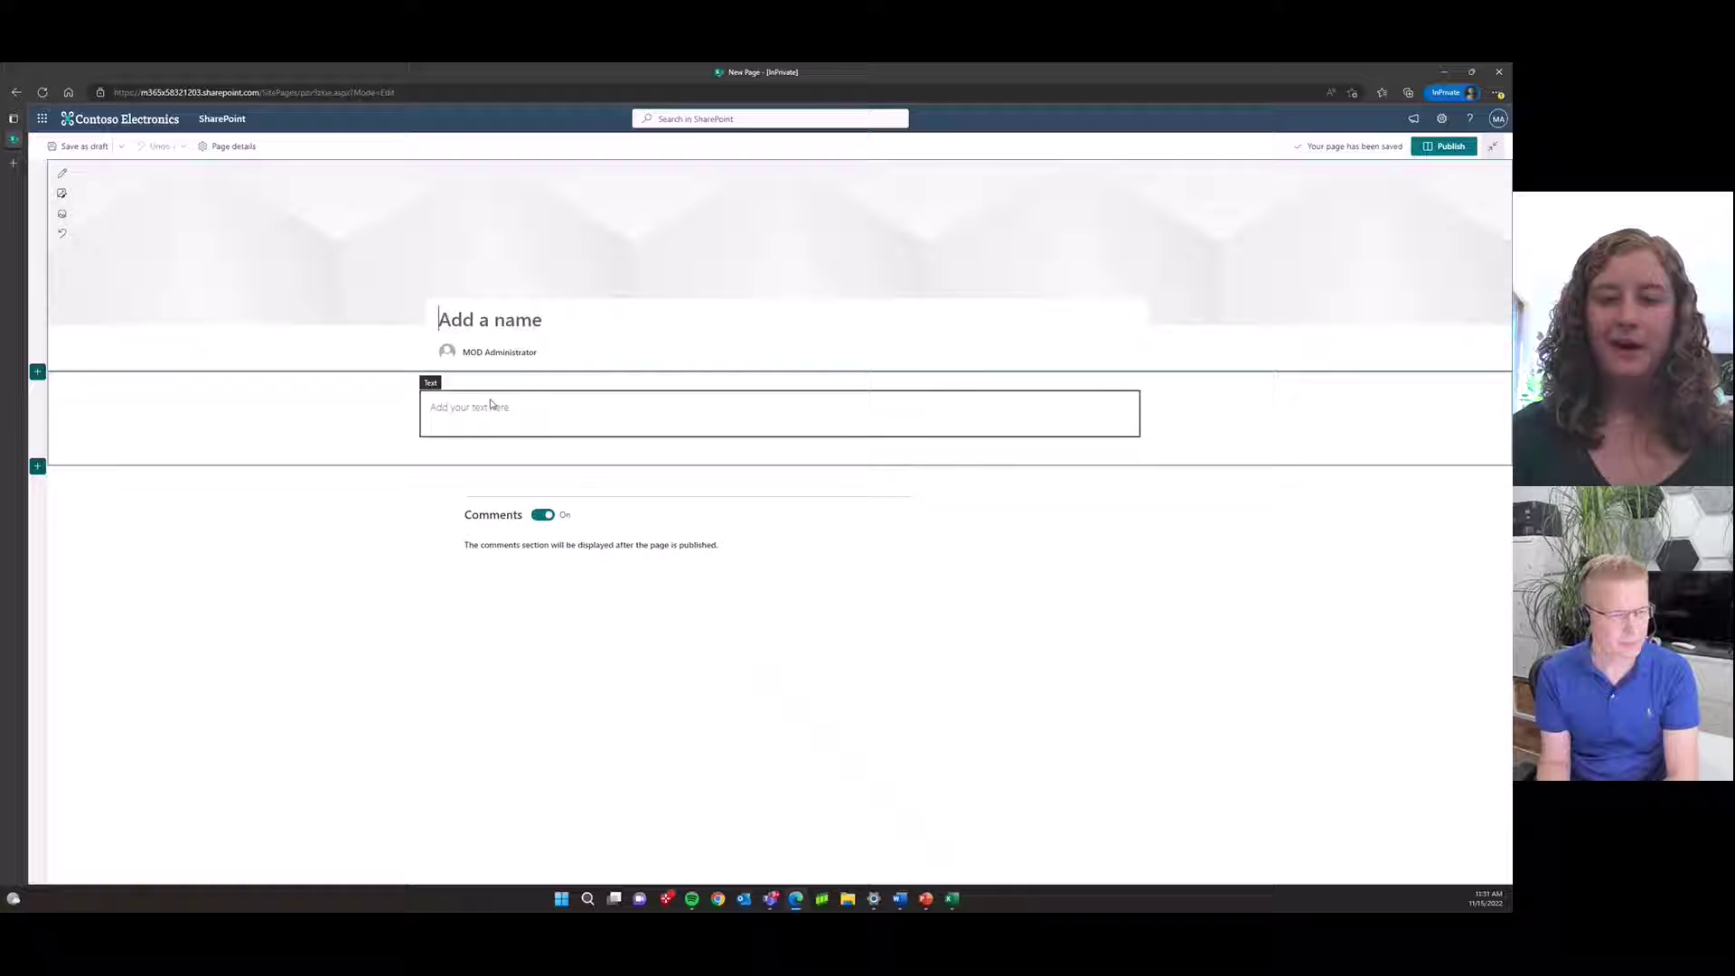
# Set the text part to size 18 and begin typing 'Hello world', previewing the colour lists.
pyautogui.click(492, 413)
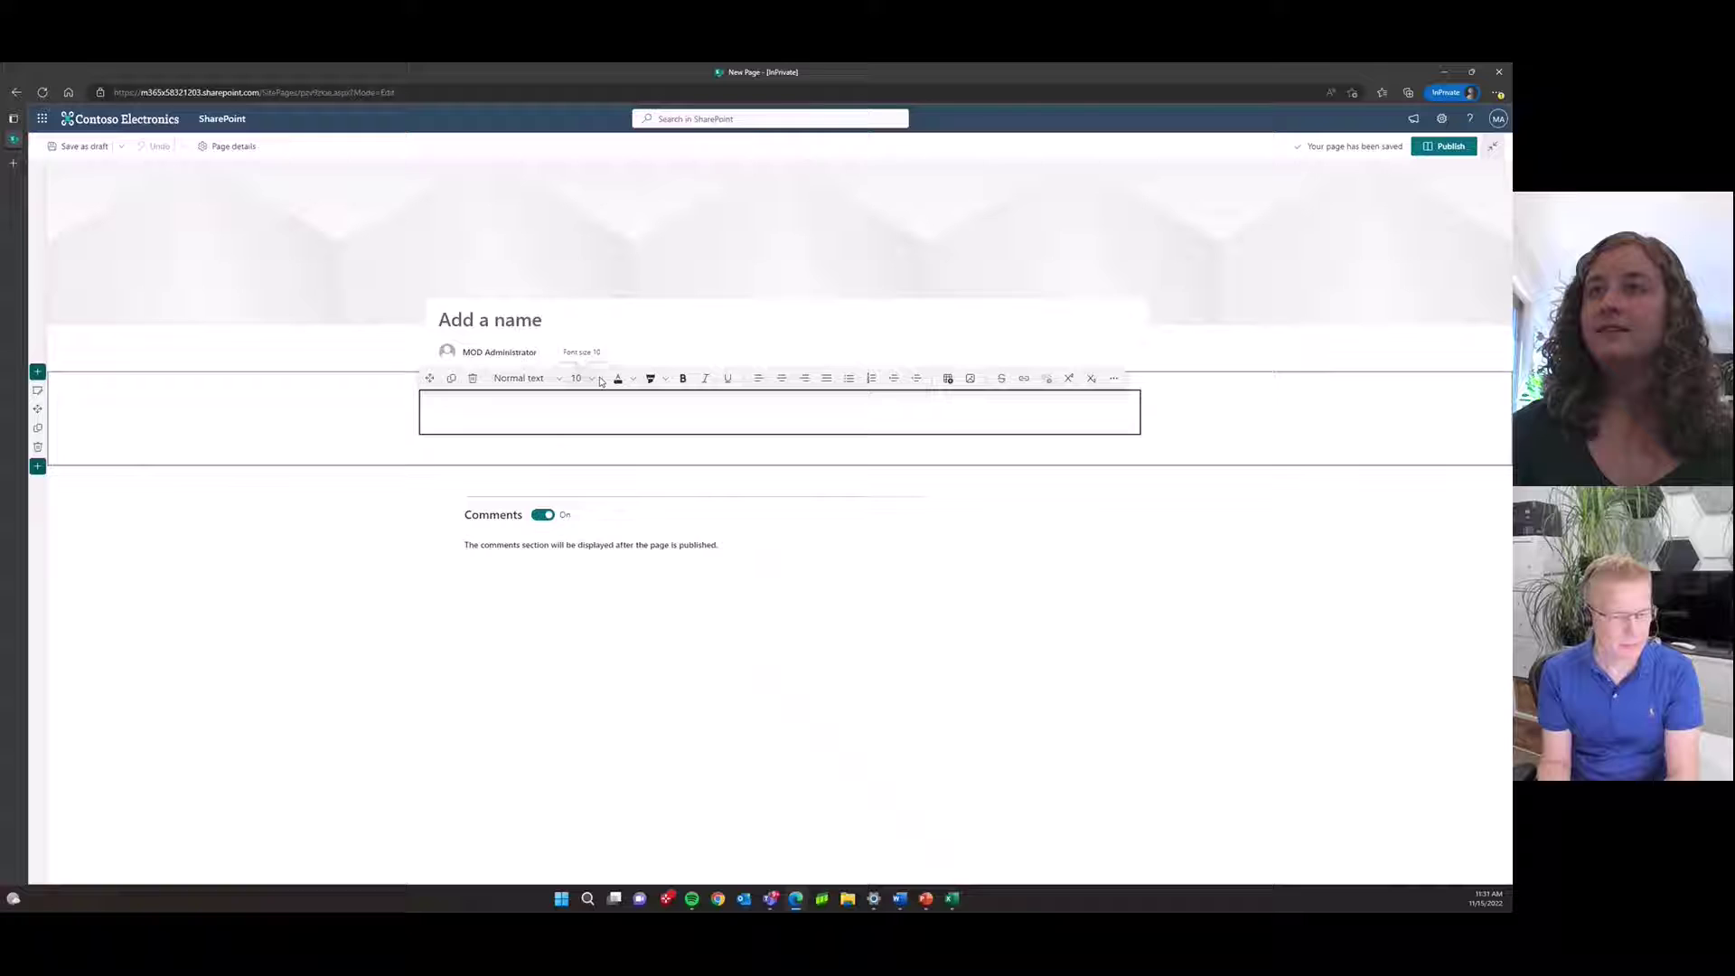
pyautogui.click(667, 383)
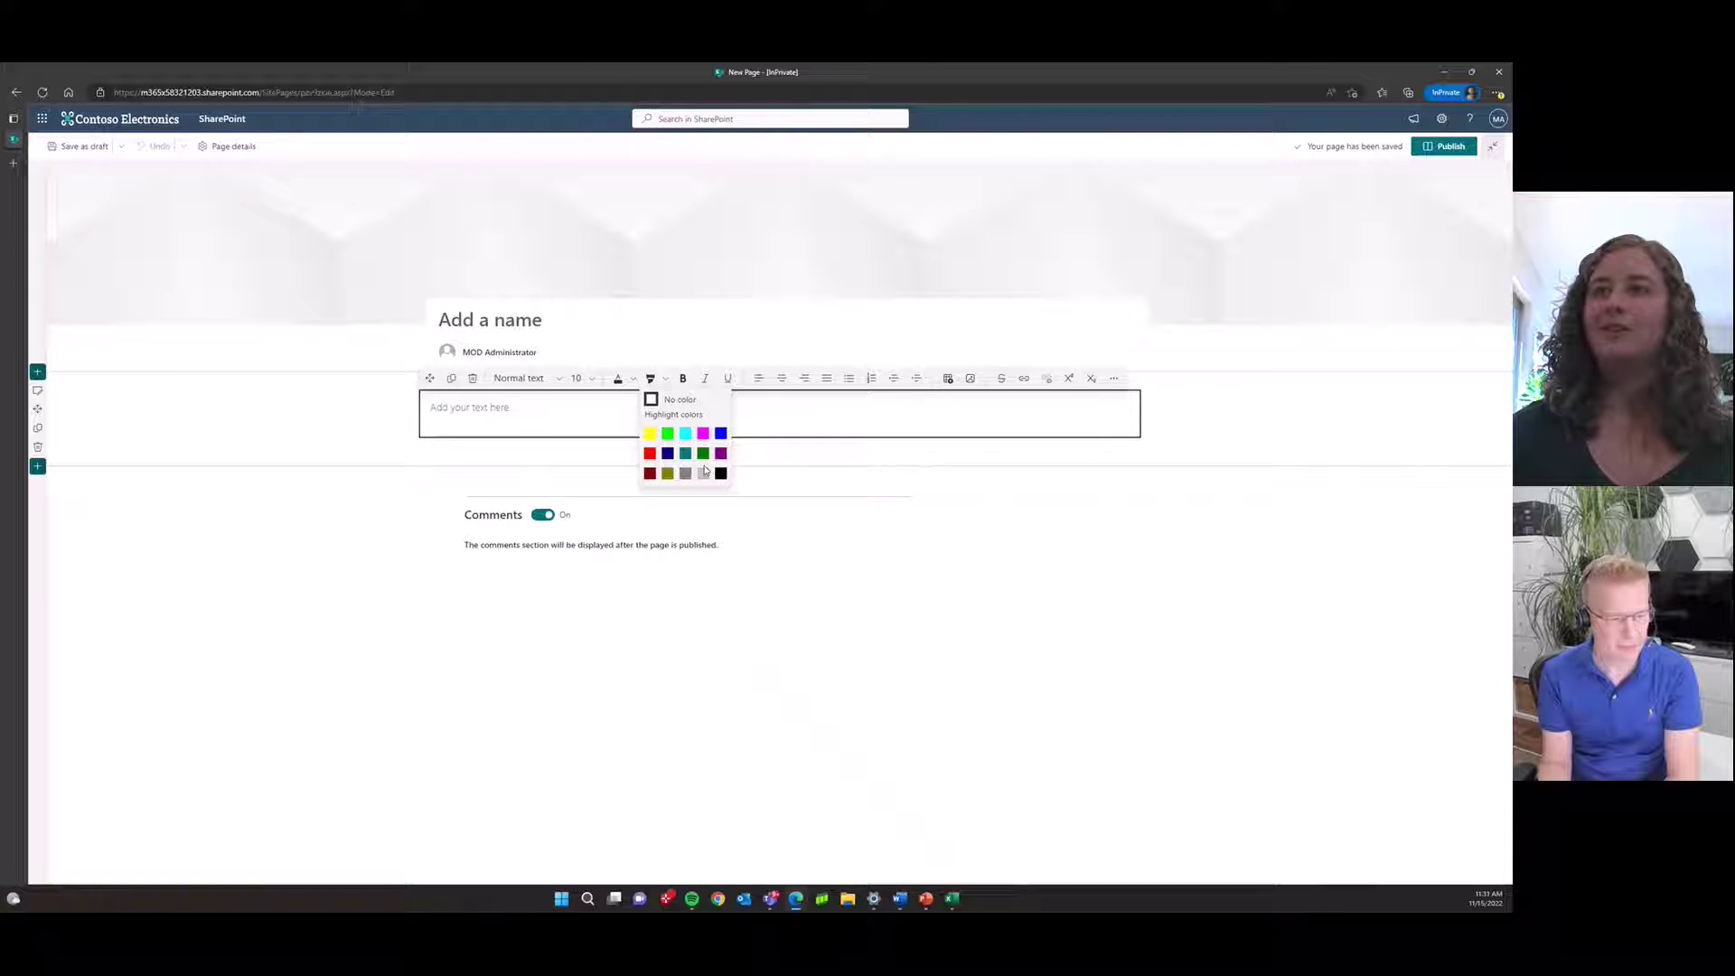
pyautogui.click(632, 380)
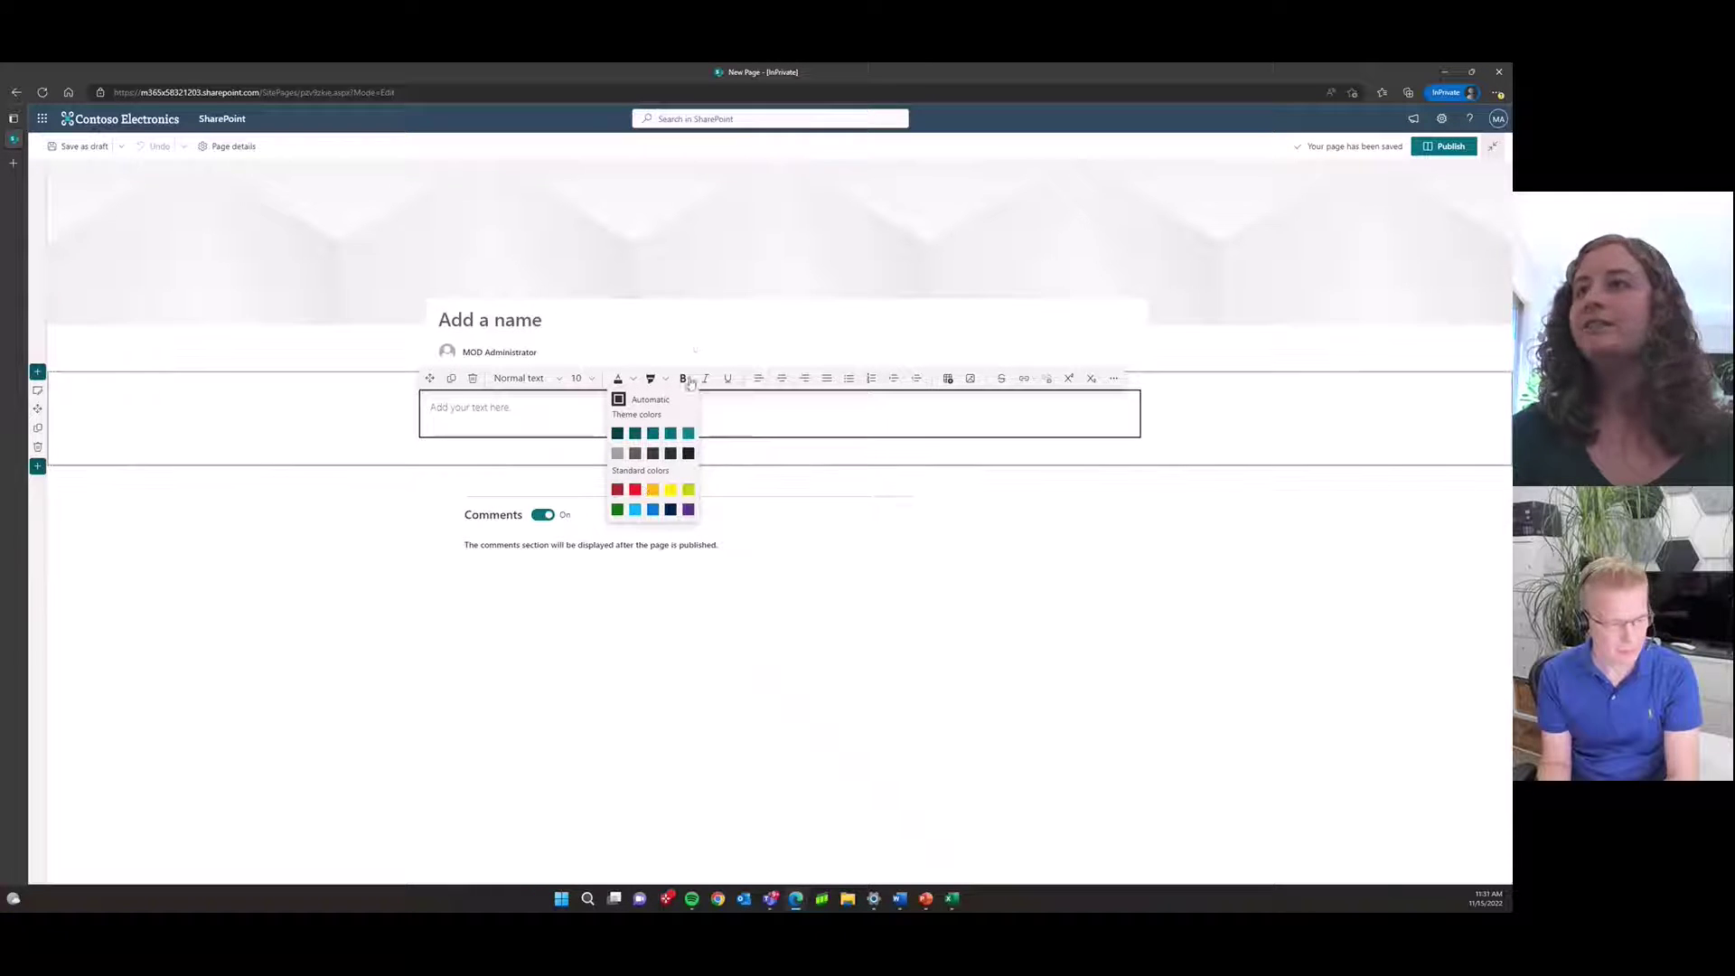
pyautogui.click(746, 408)
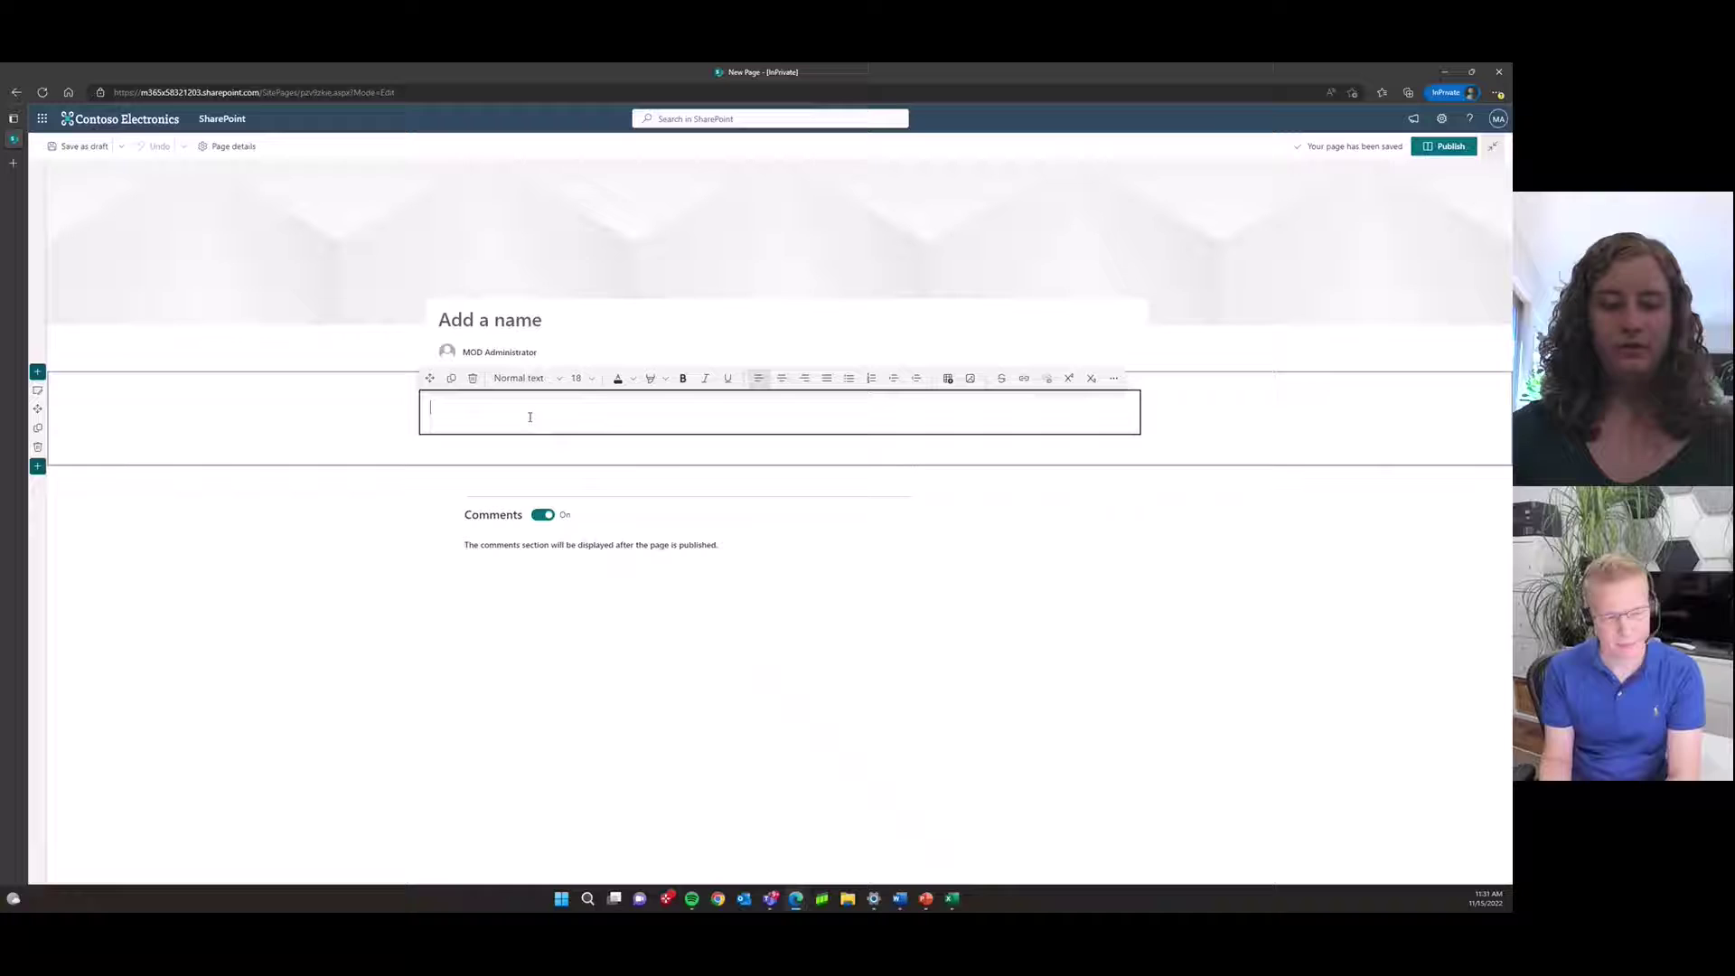
pyautogui.write('He')
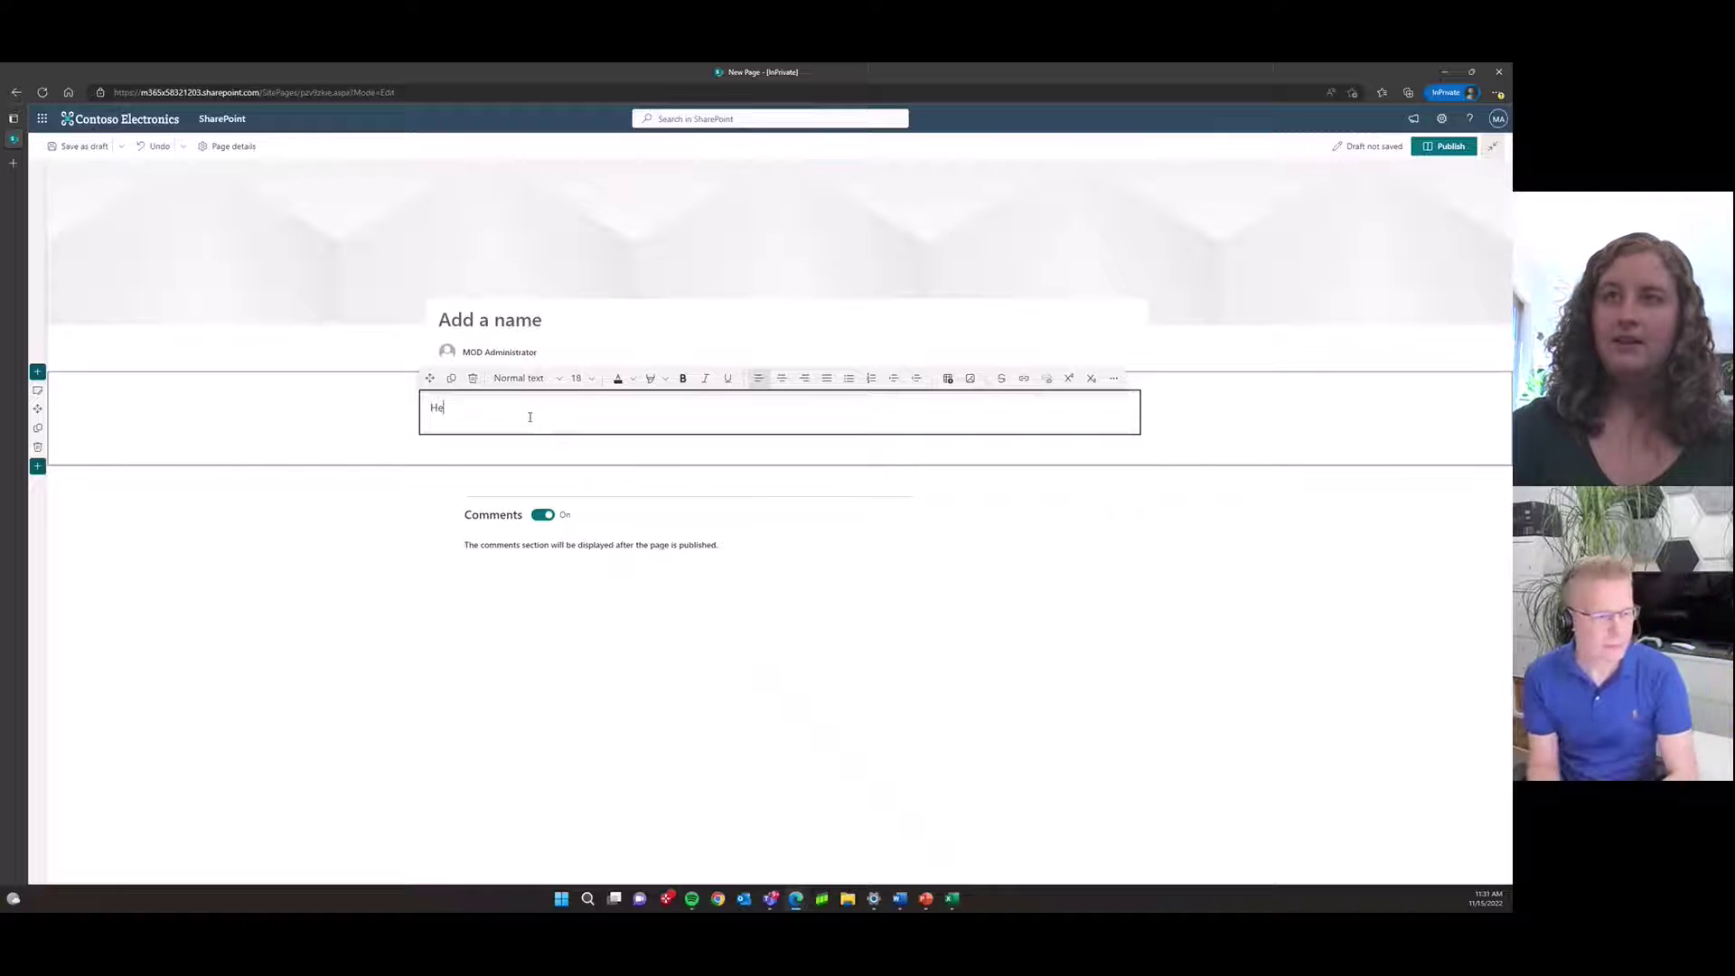
pyautogui.write('llo w')
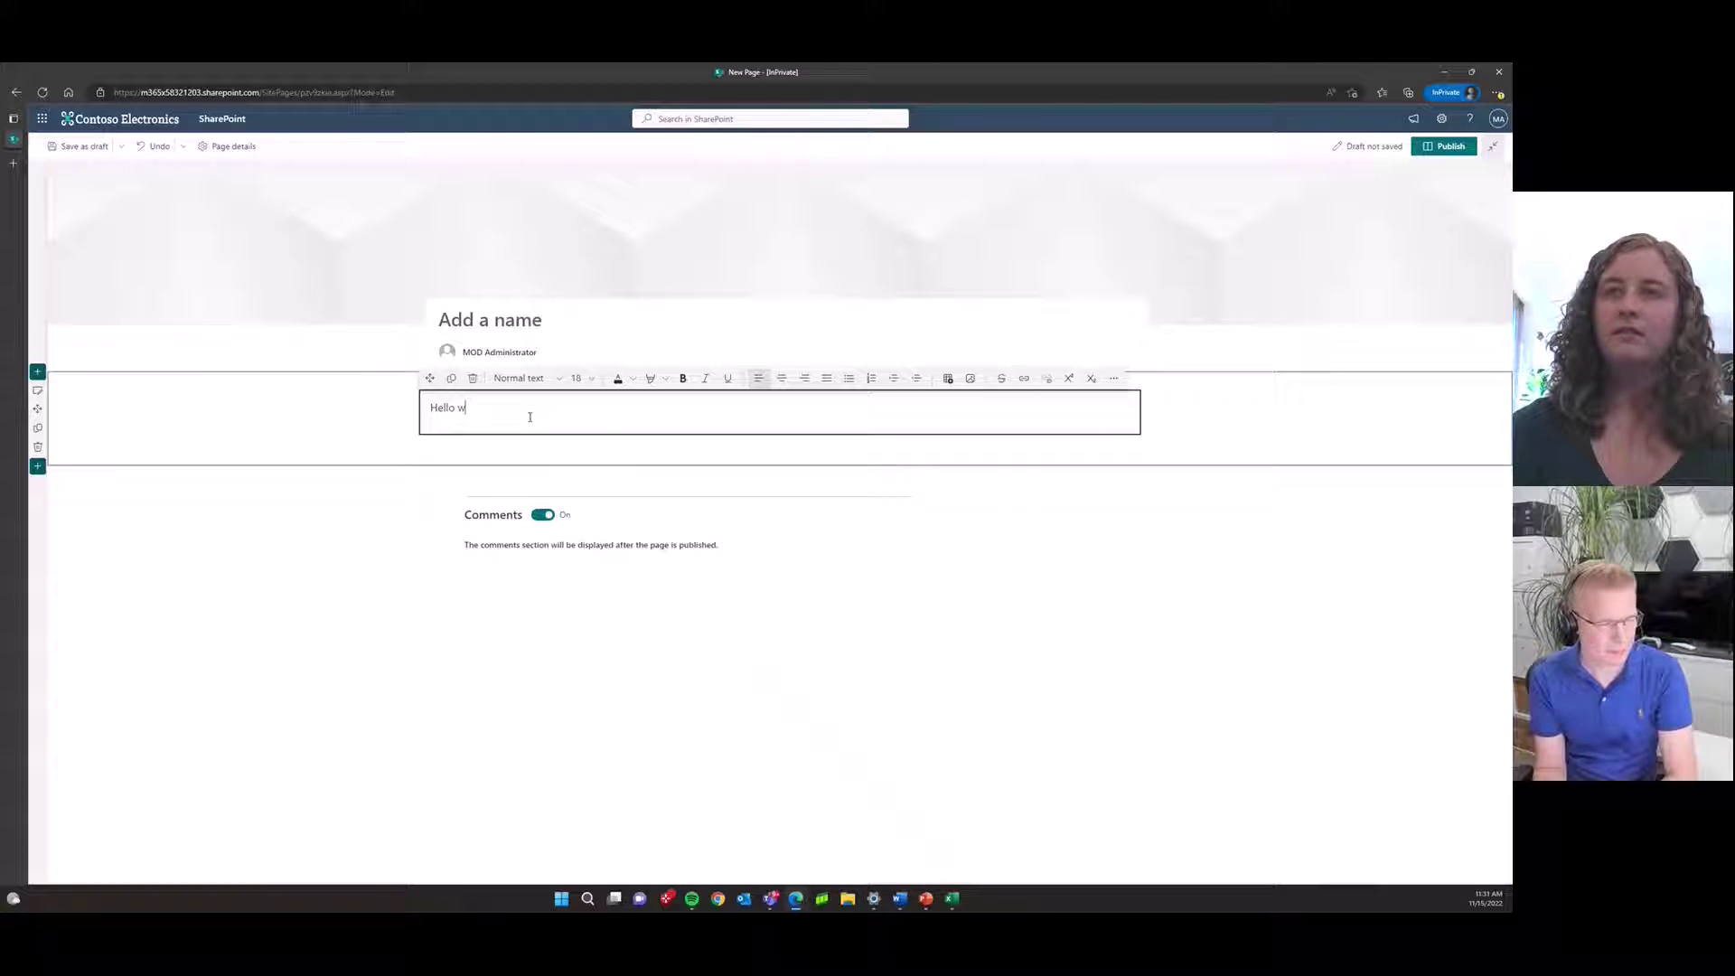
pyautogui.write('orld')
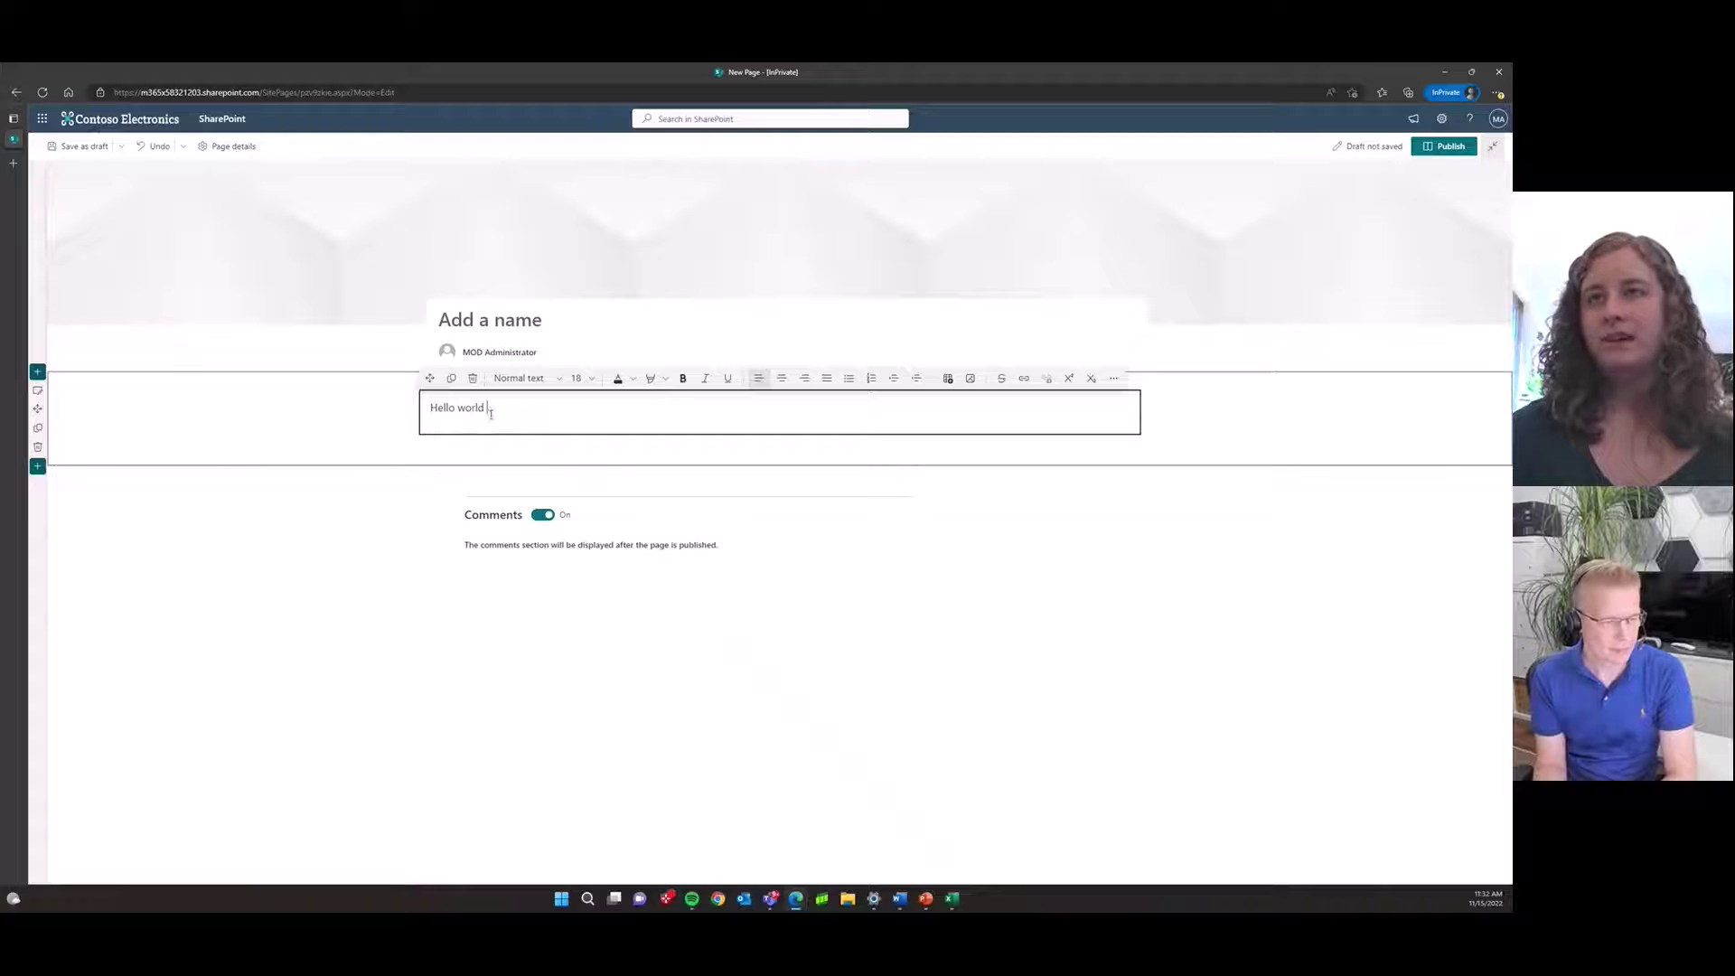
# Colour the 'Hello world' text with a teal theme font colour.
pyautogui.moveTo(472, 408); pyautogui.dragTo(426, 407)
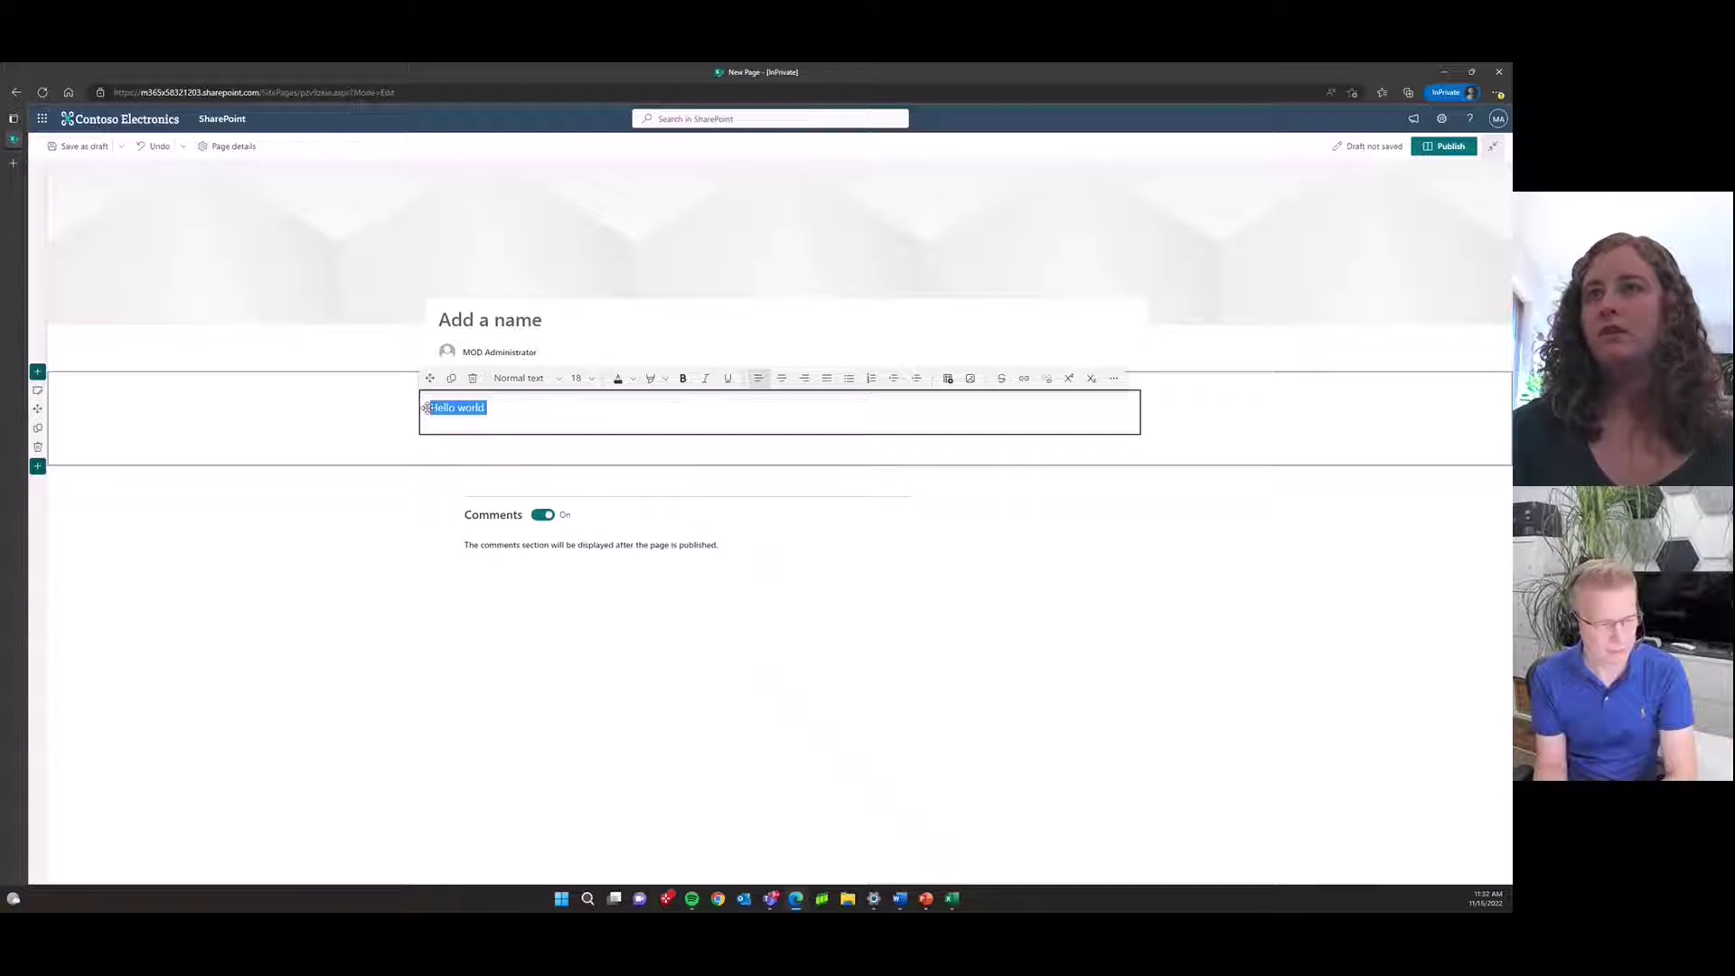
pyautogui.click(633, 381)
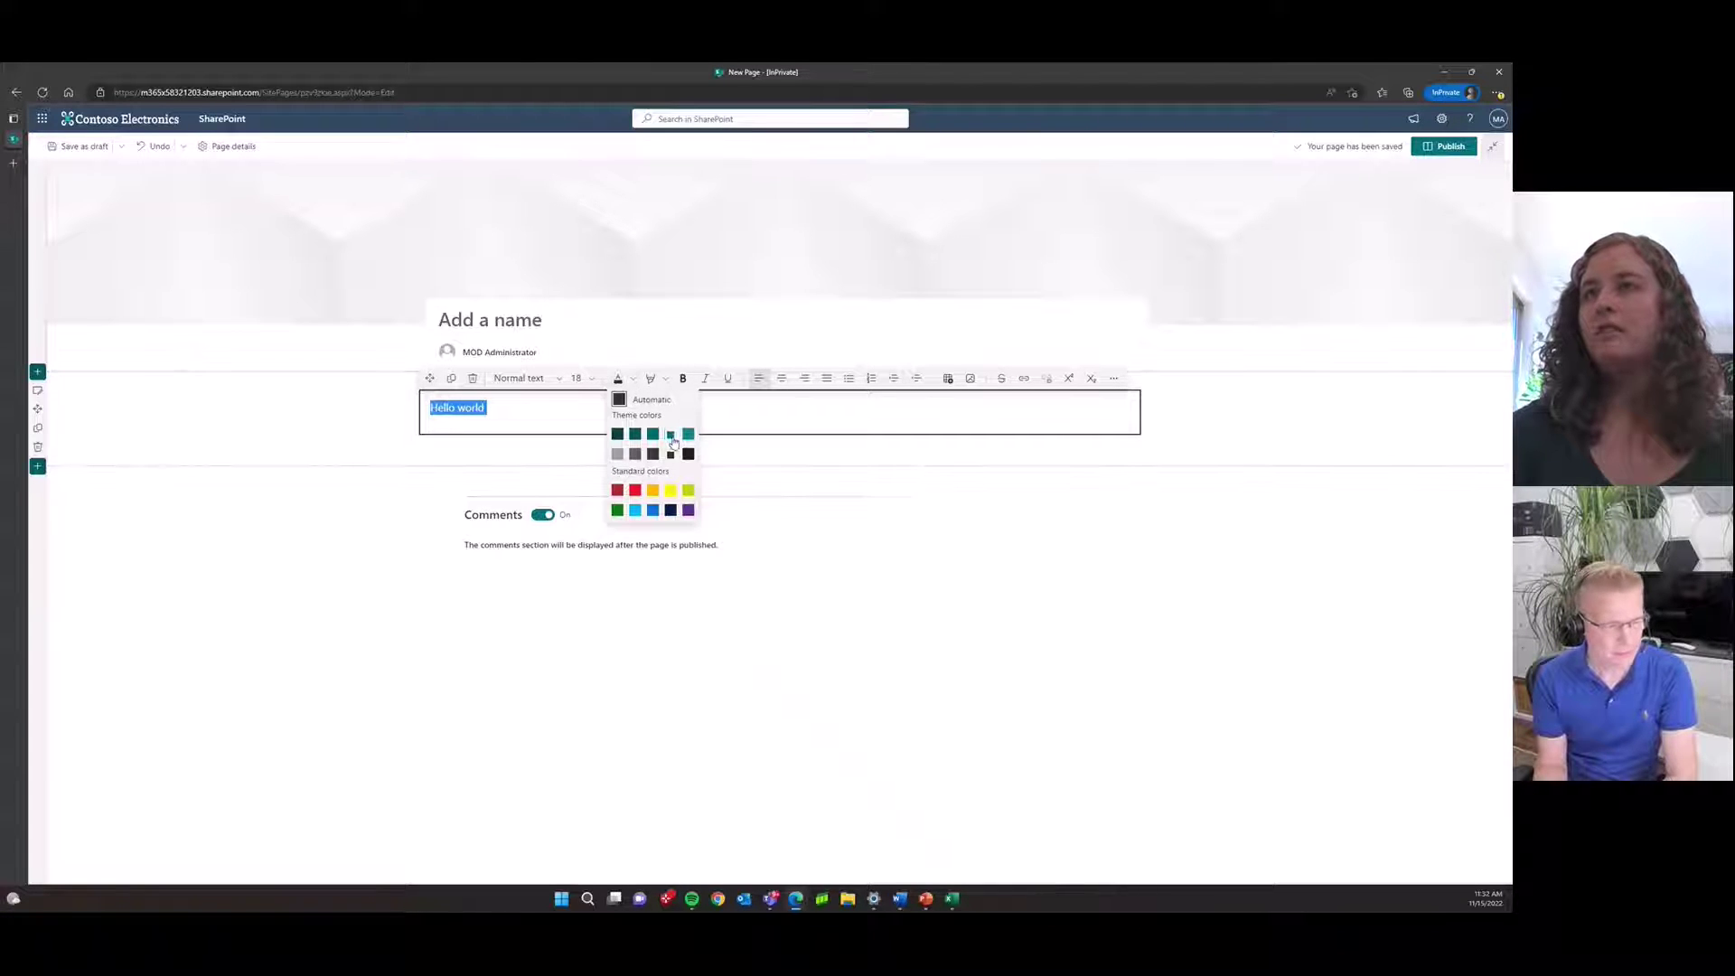
pyautogui.click(691, 439)
pyautogui.click(627, 410)
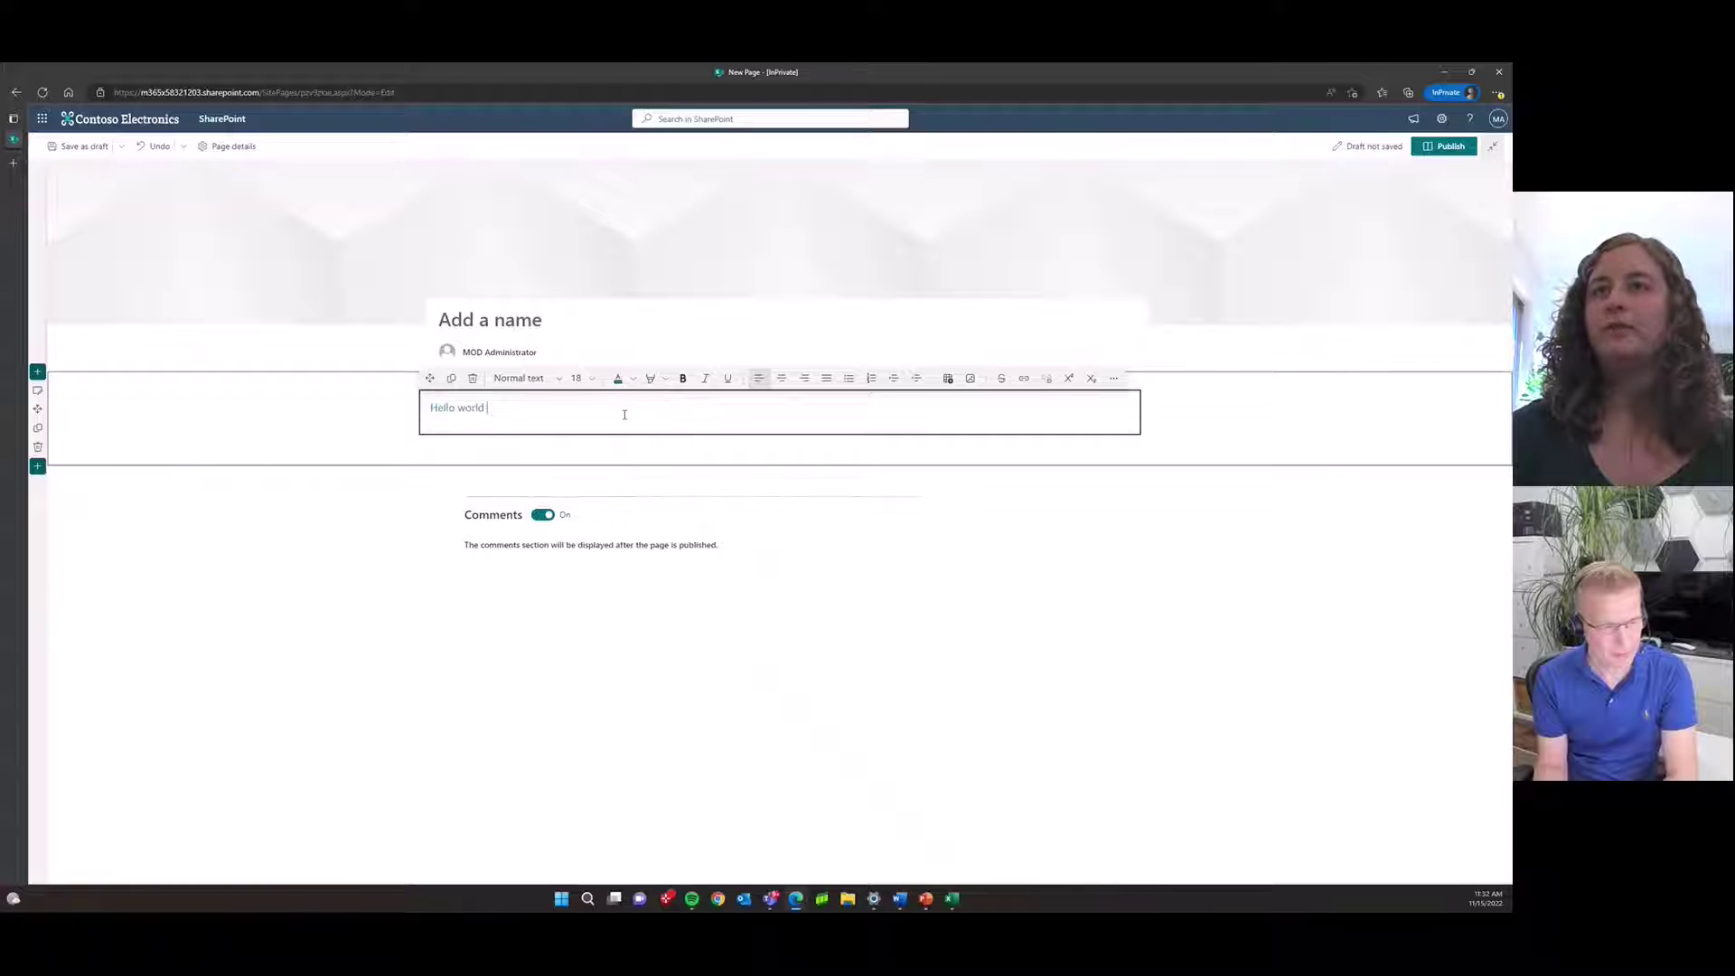
# Highlight the 'Hello world' line in bright green.
pyautogui.tripleClick(483, 407)
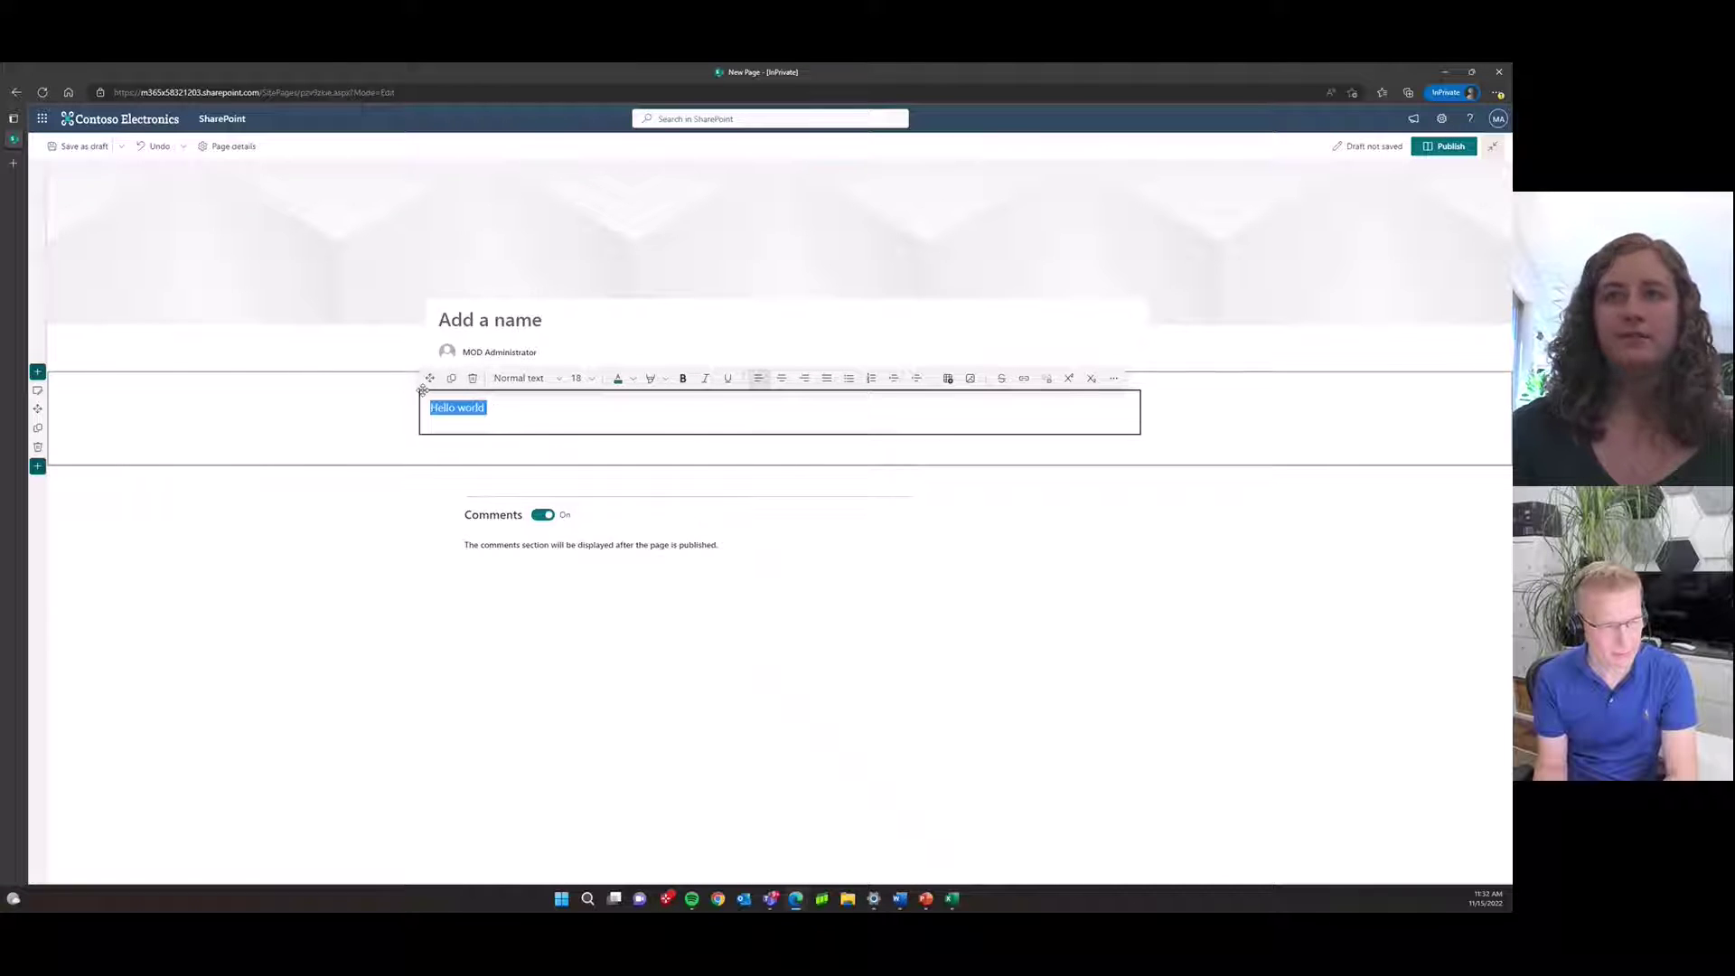
pyautogui.click(666, 379)
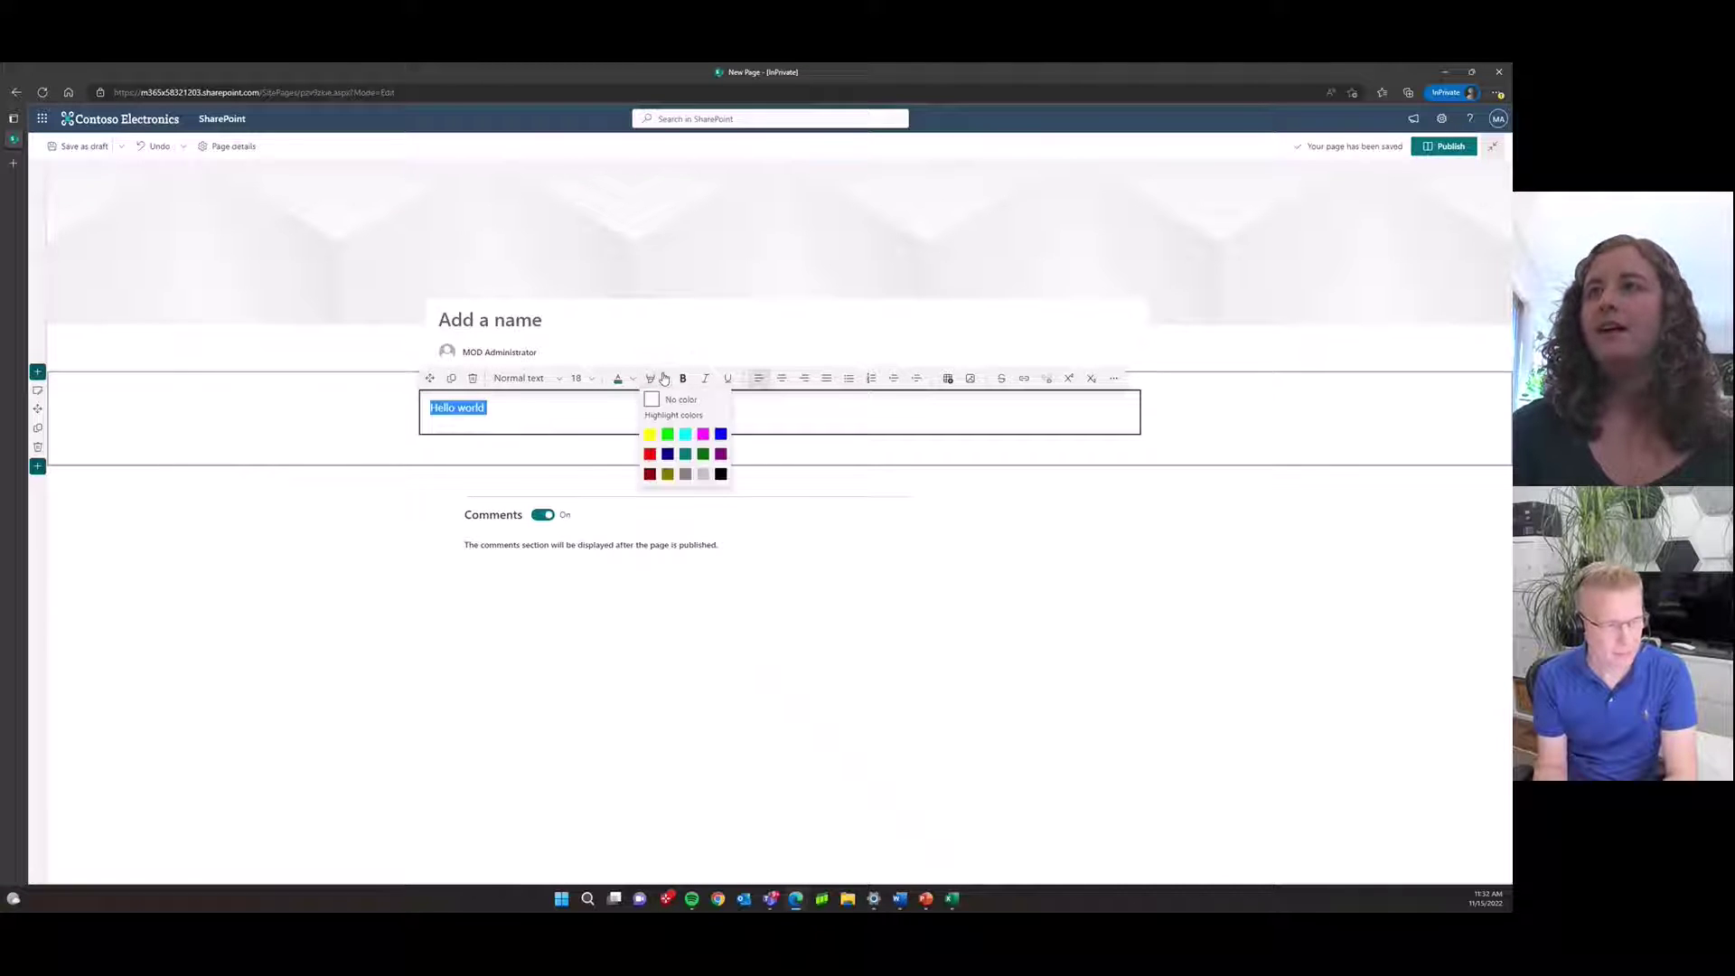
pyautogui.click(668, 435)
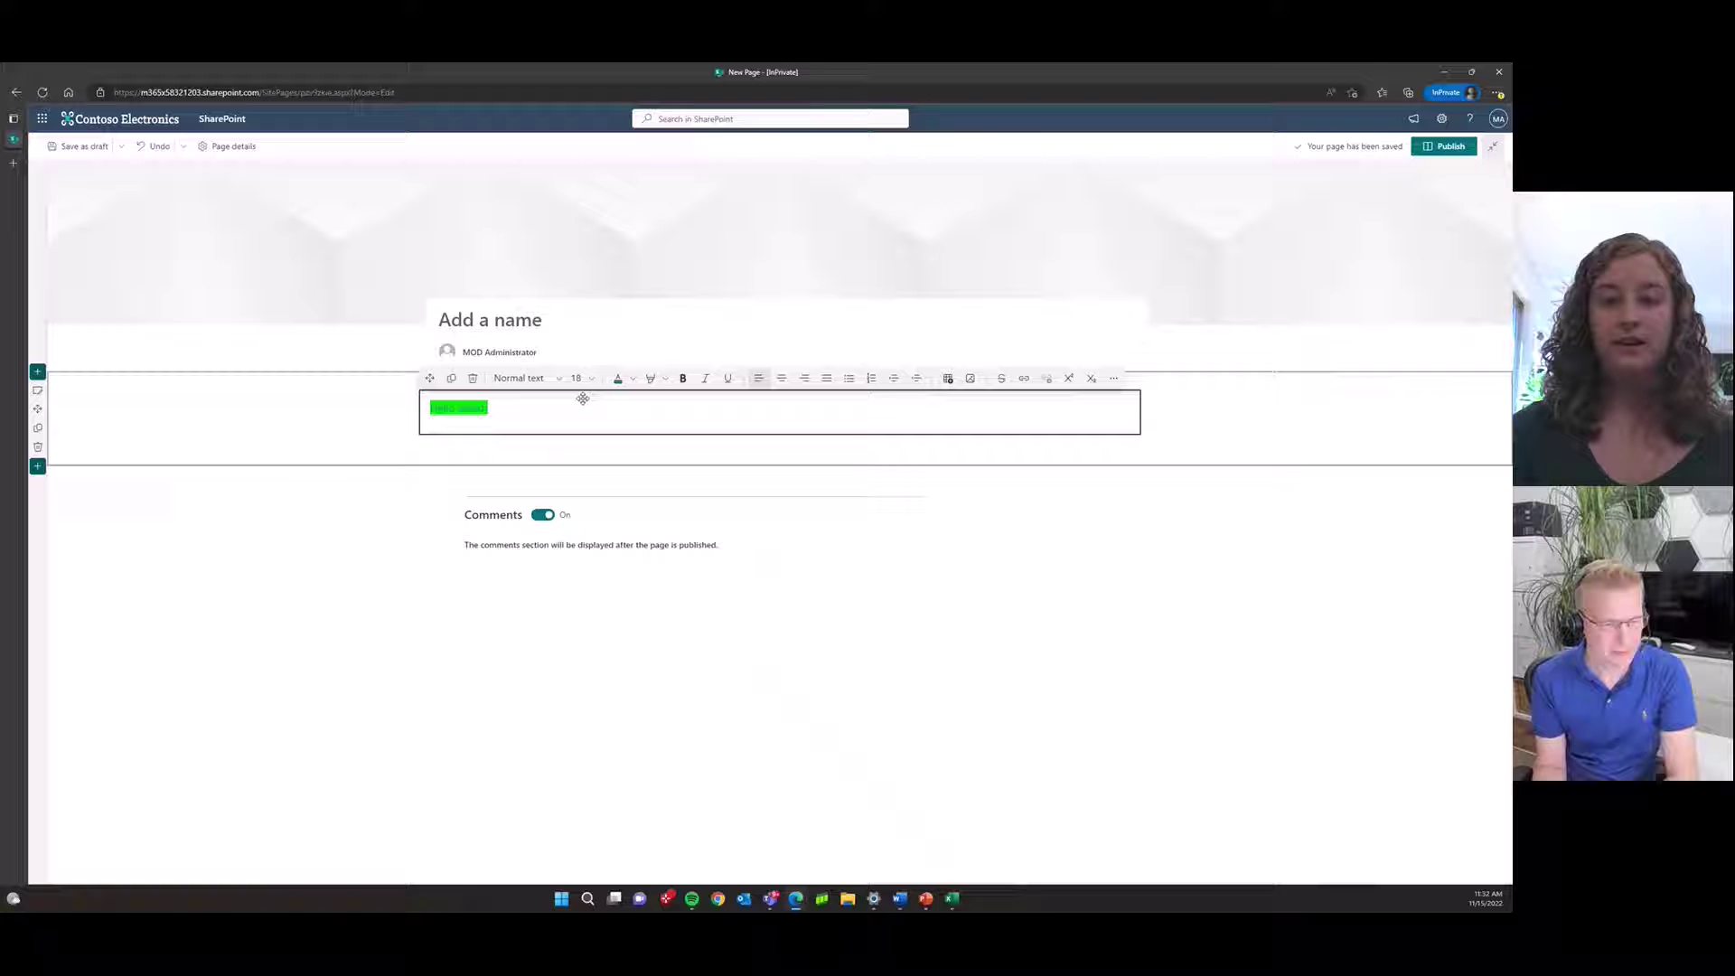
pyautogui.click(38, 400)
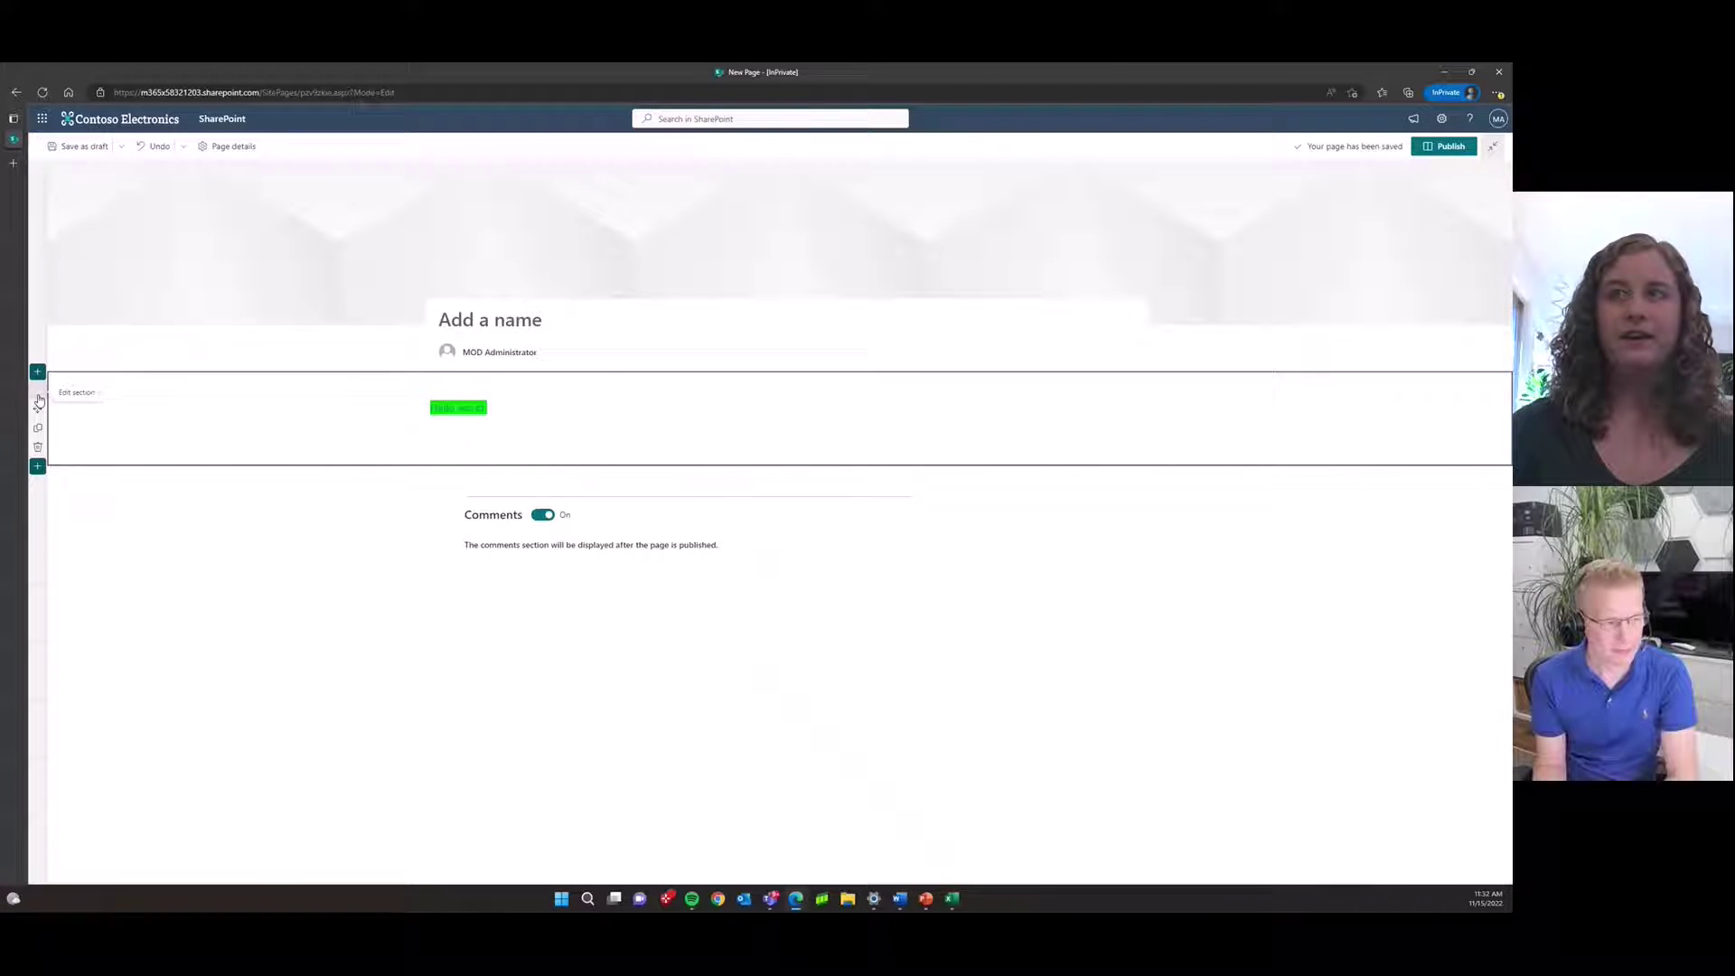
pyautogui.click(38, 399)
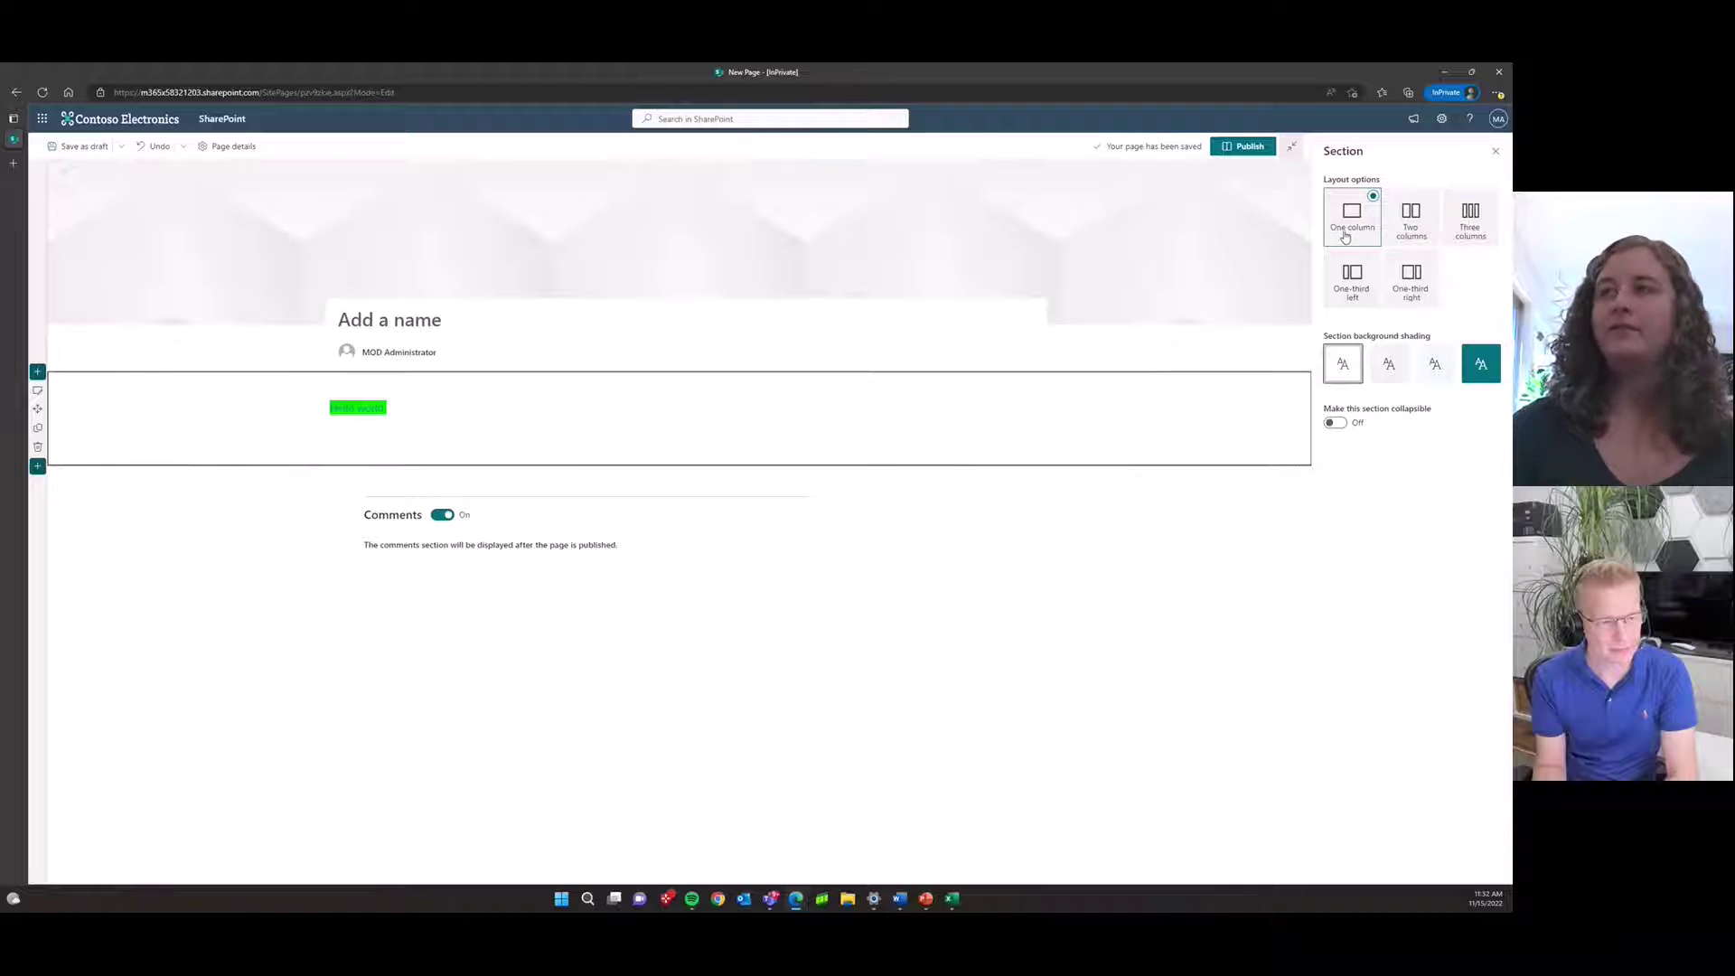
pyautogui.click(1411, 223)
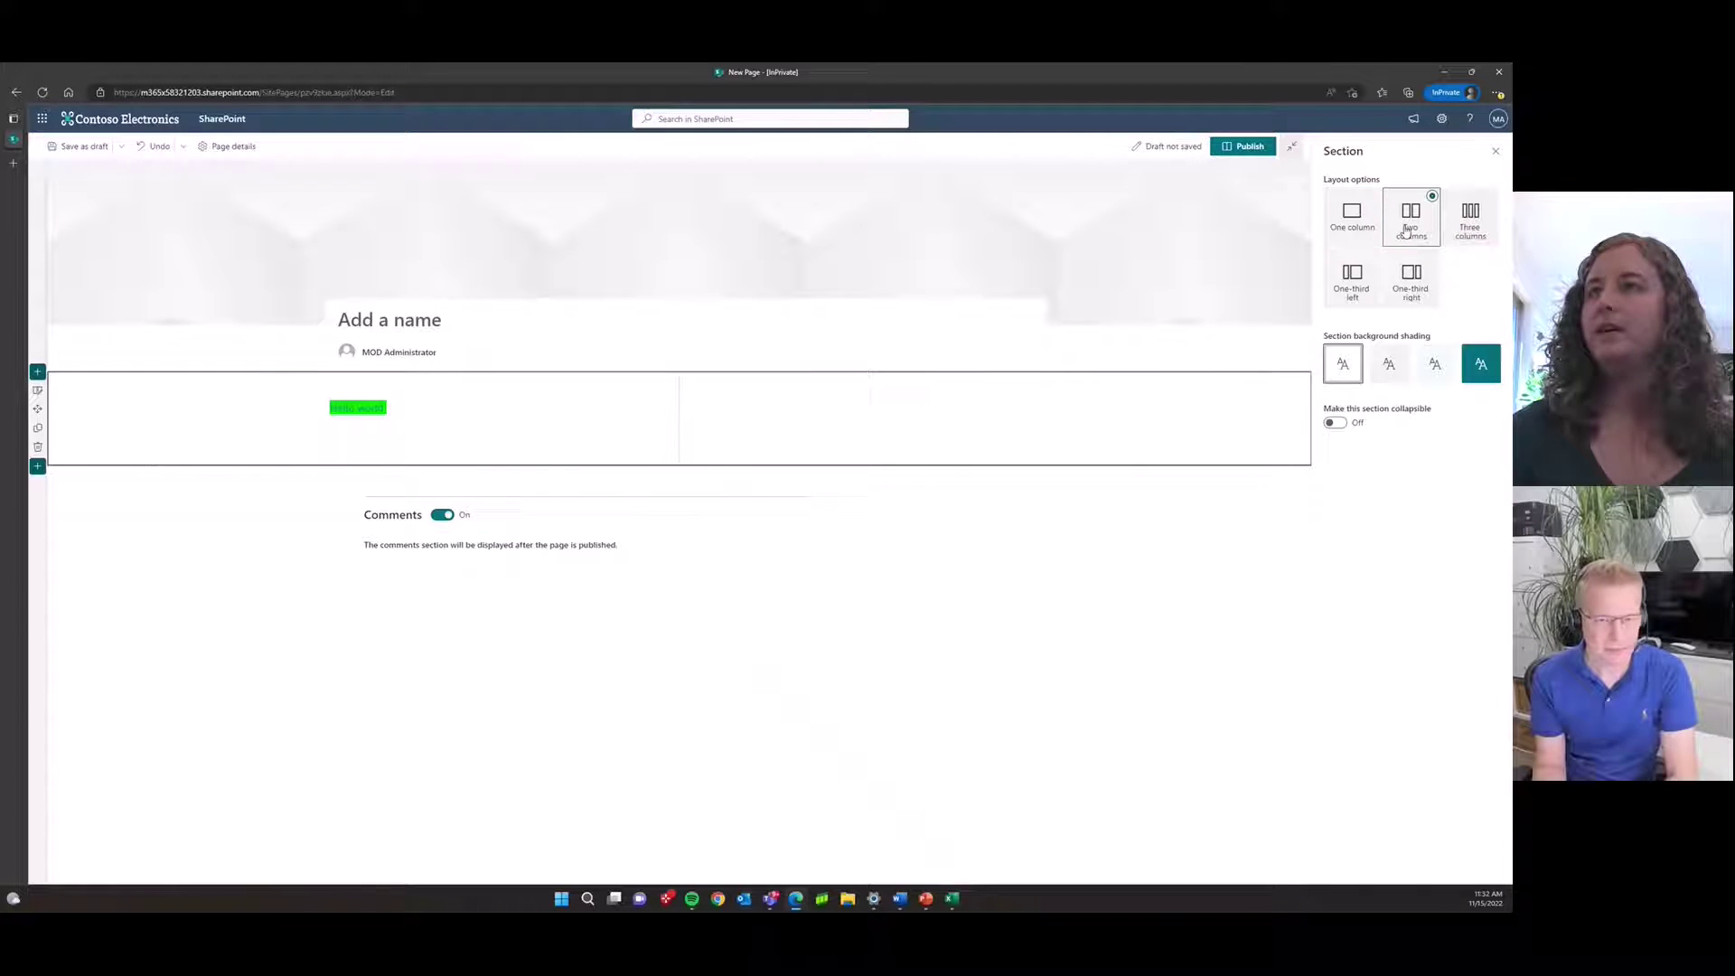
pyautogui.click(548, 395)
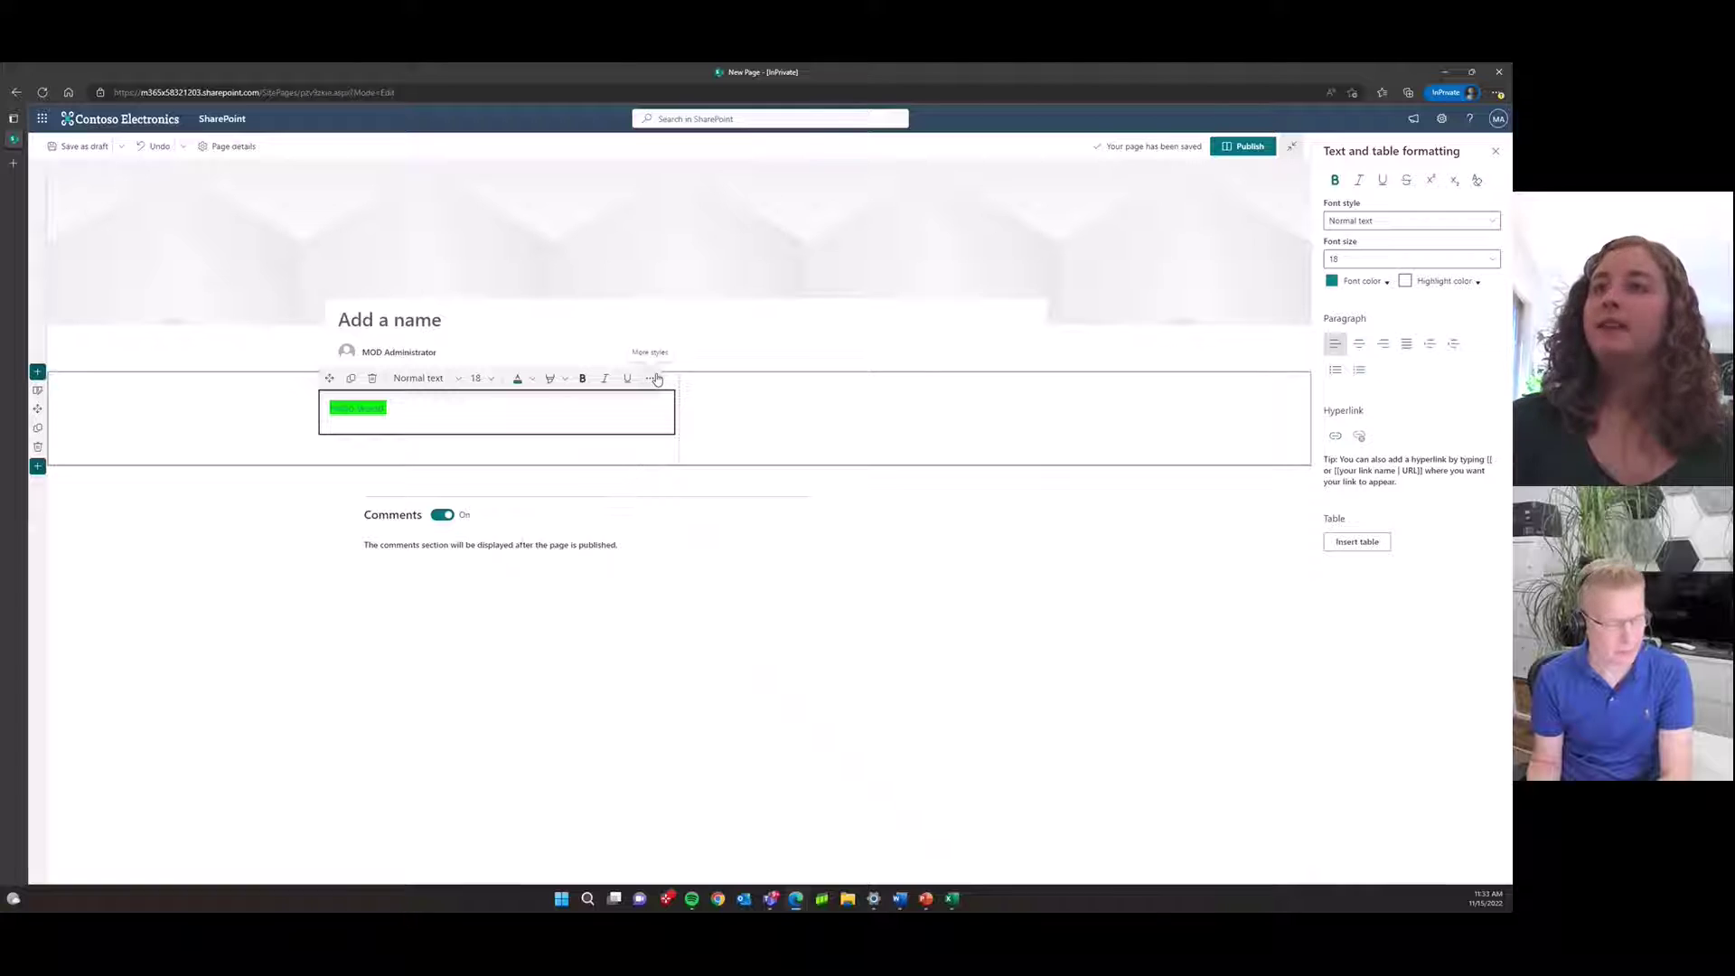
pyautogui.click(650, 379)
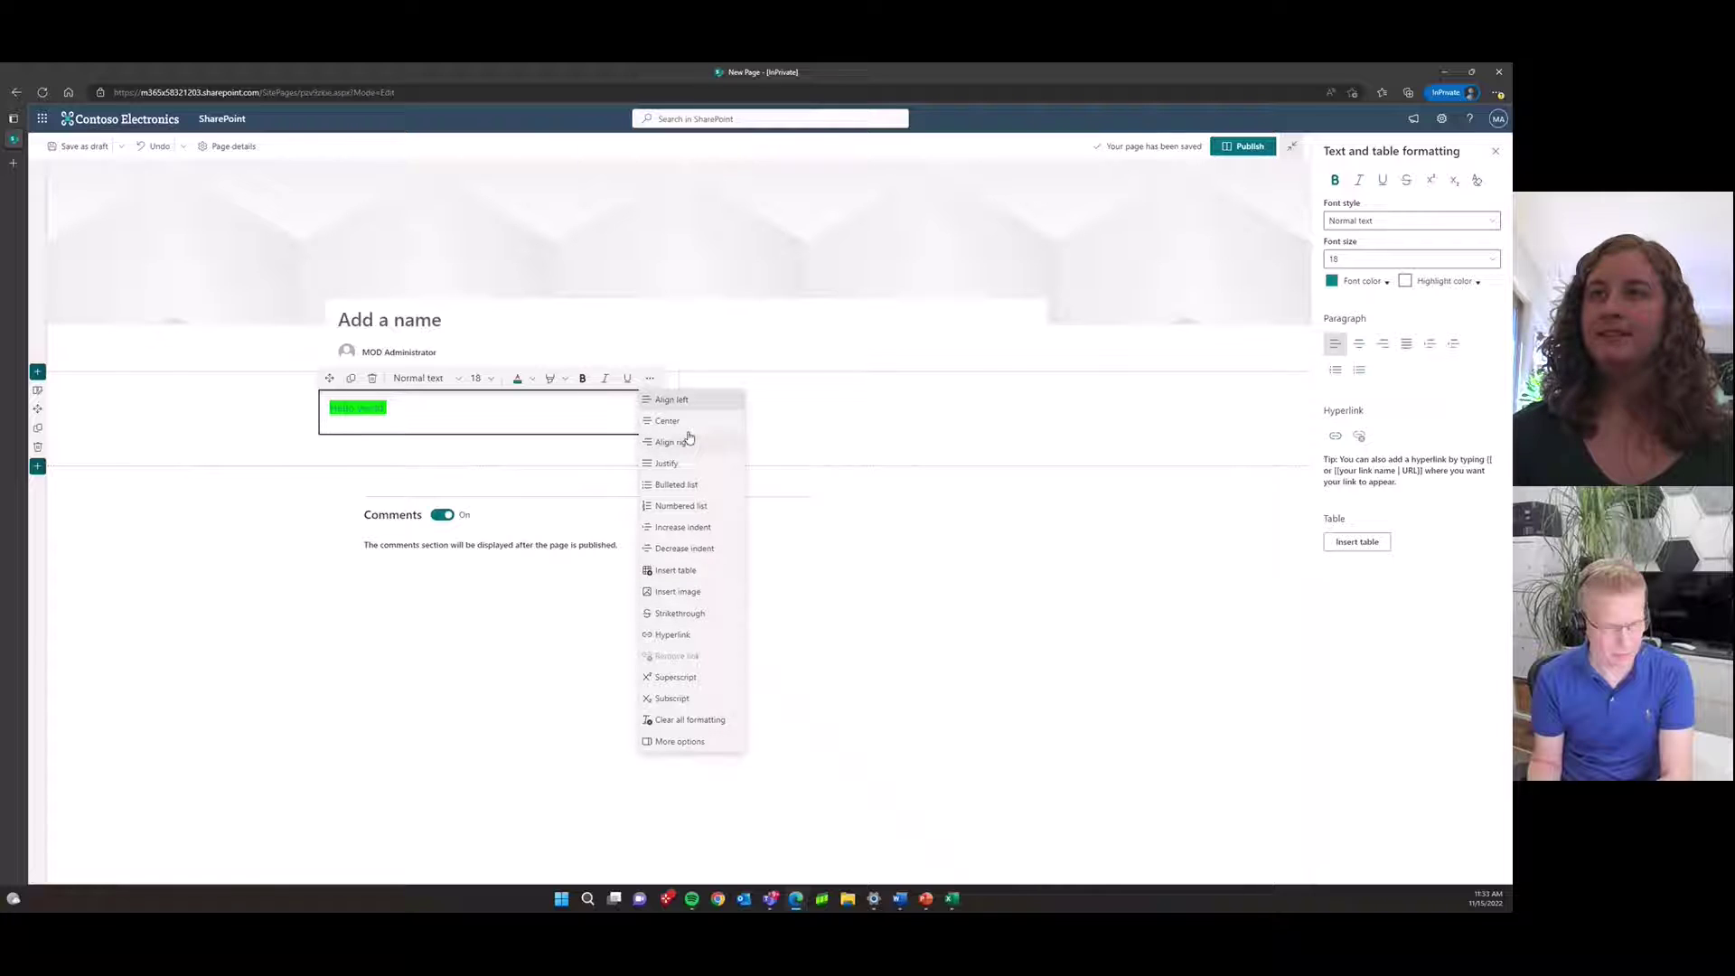
pyautogui.click(682, 741)
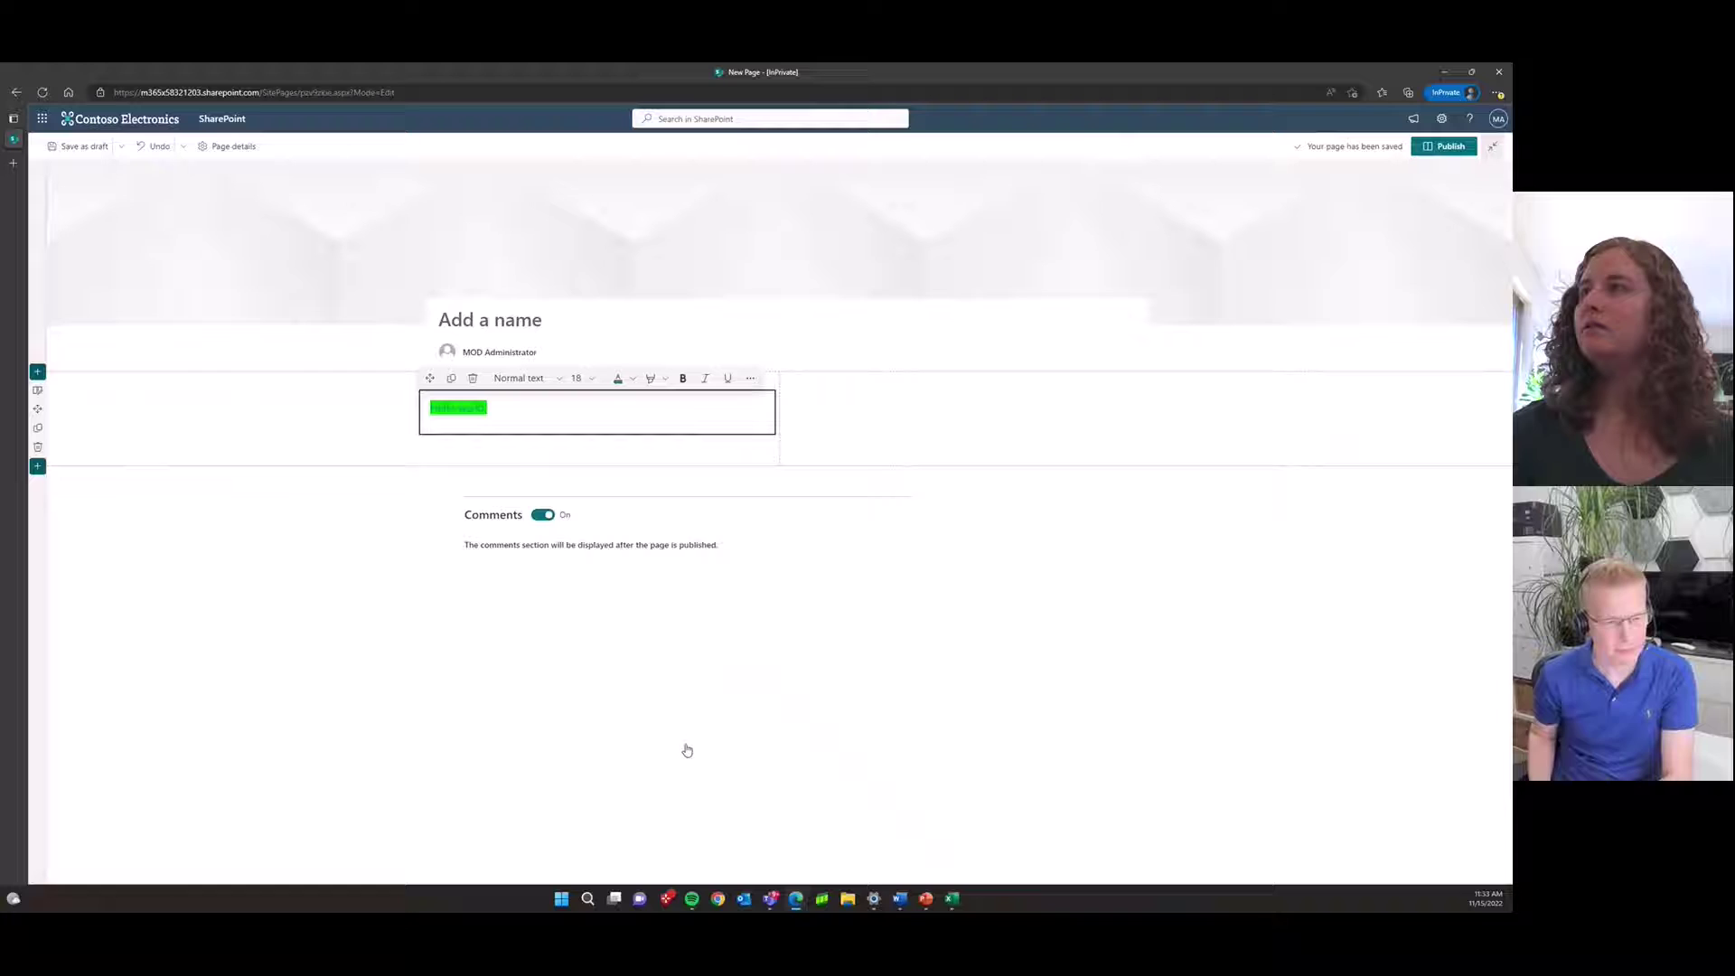
pyautogui.click(750, 378)
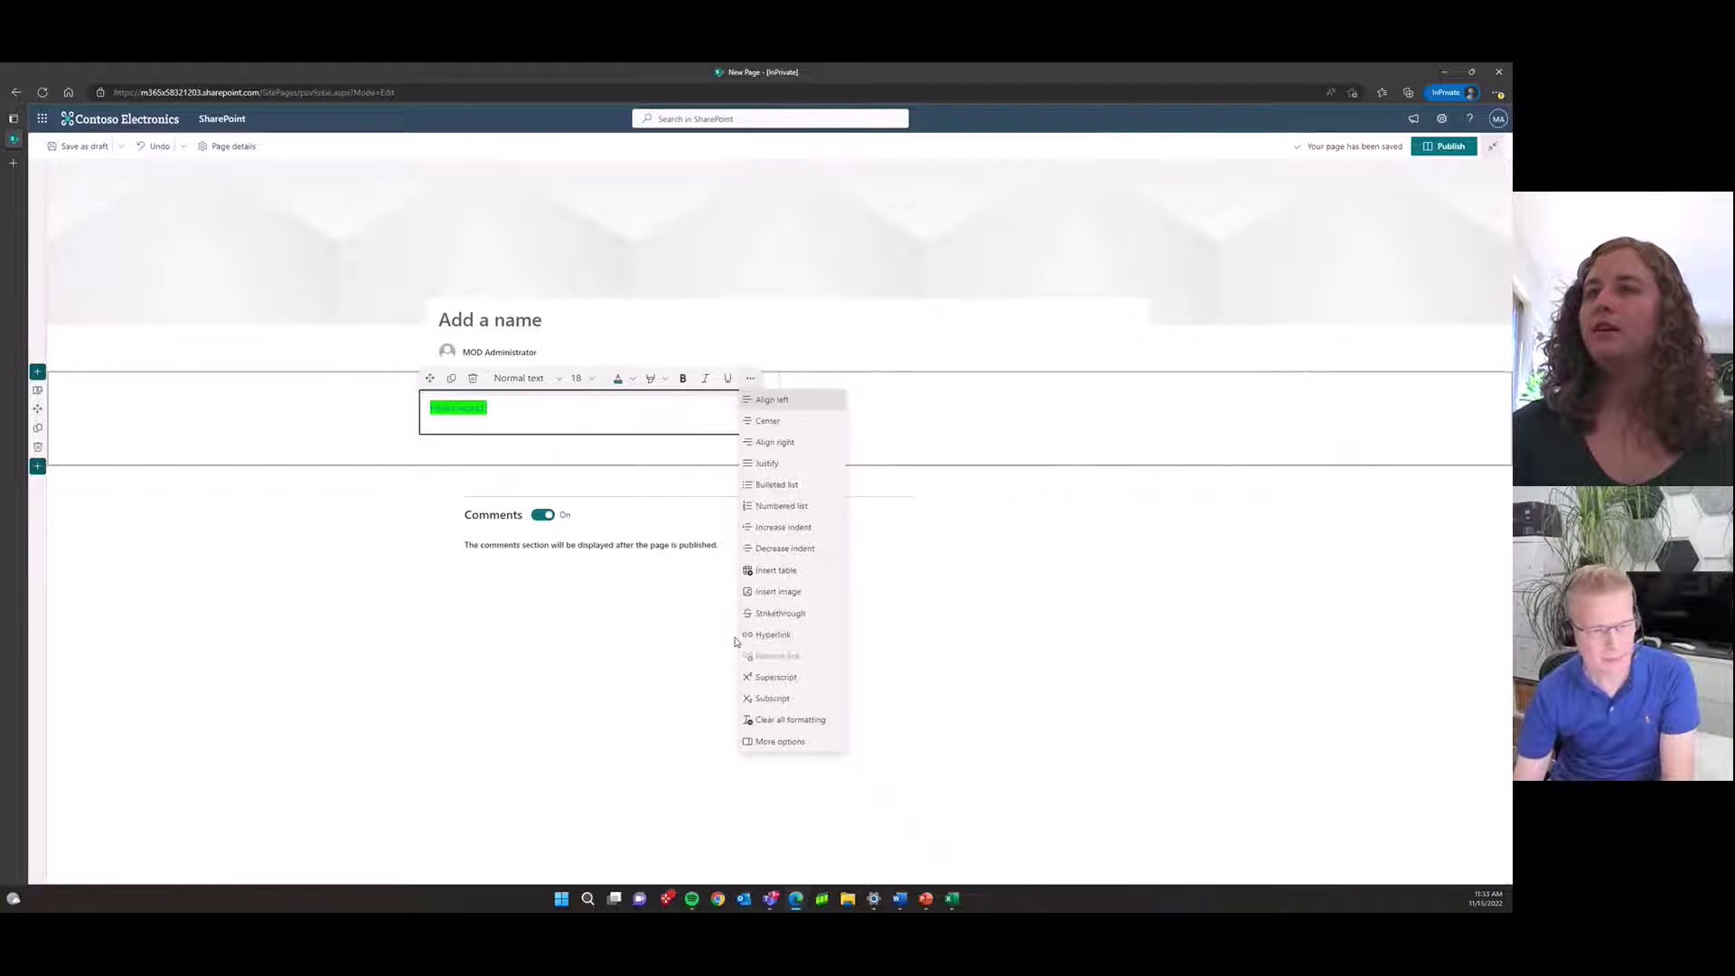
pyautogui.click(771, 743)
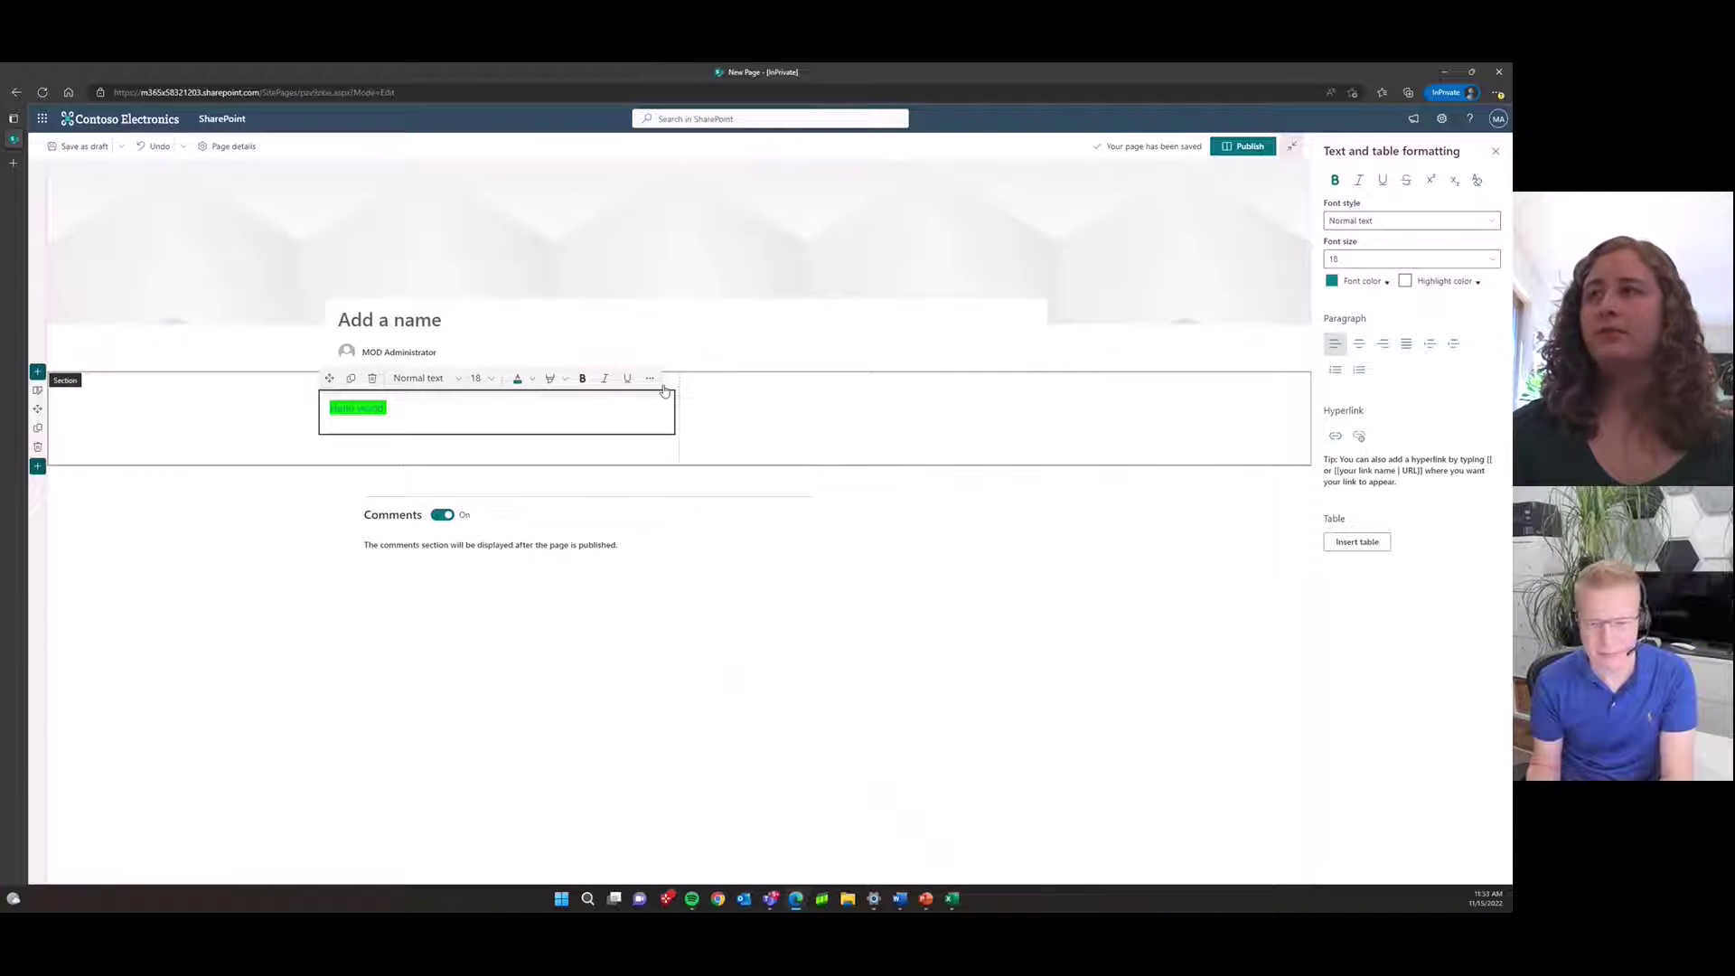
pyautogui.click(1498, 152)
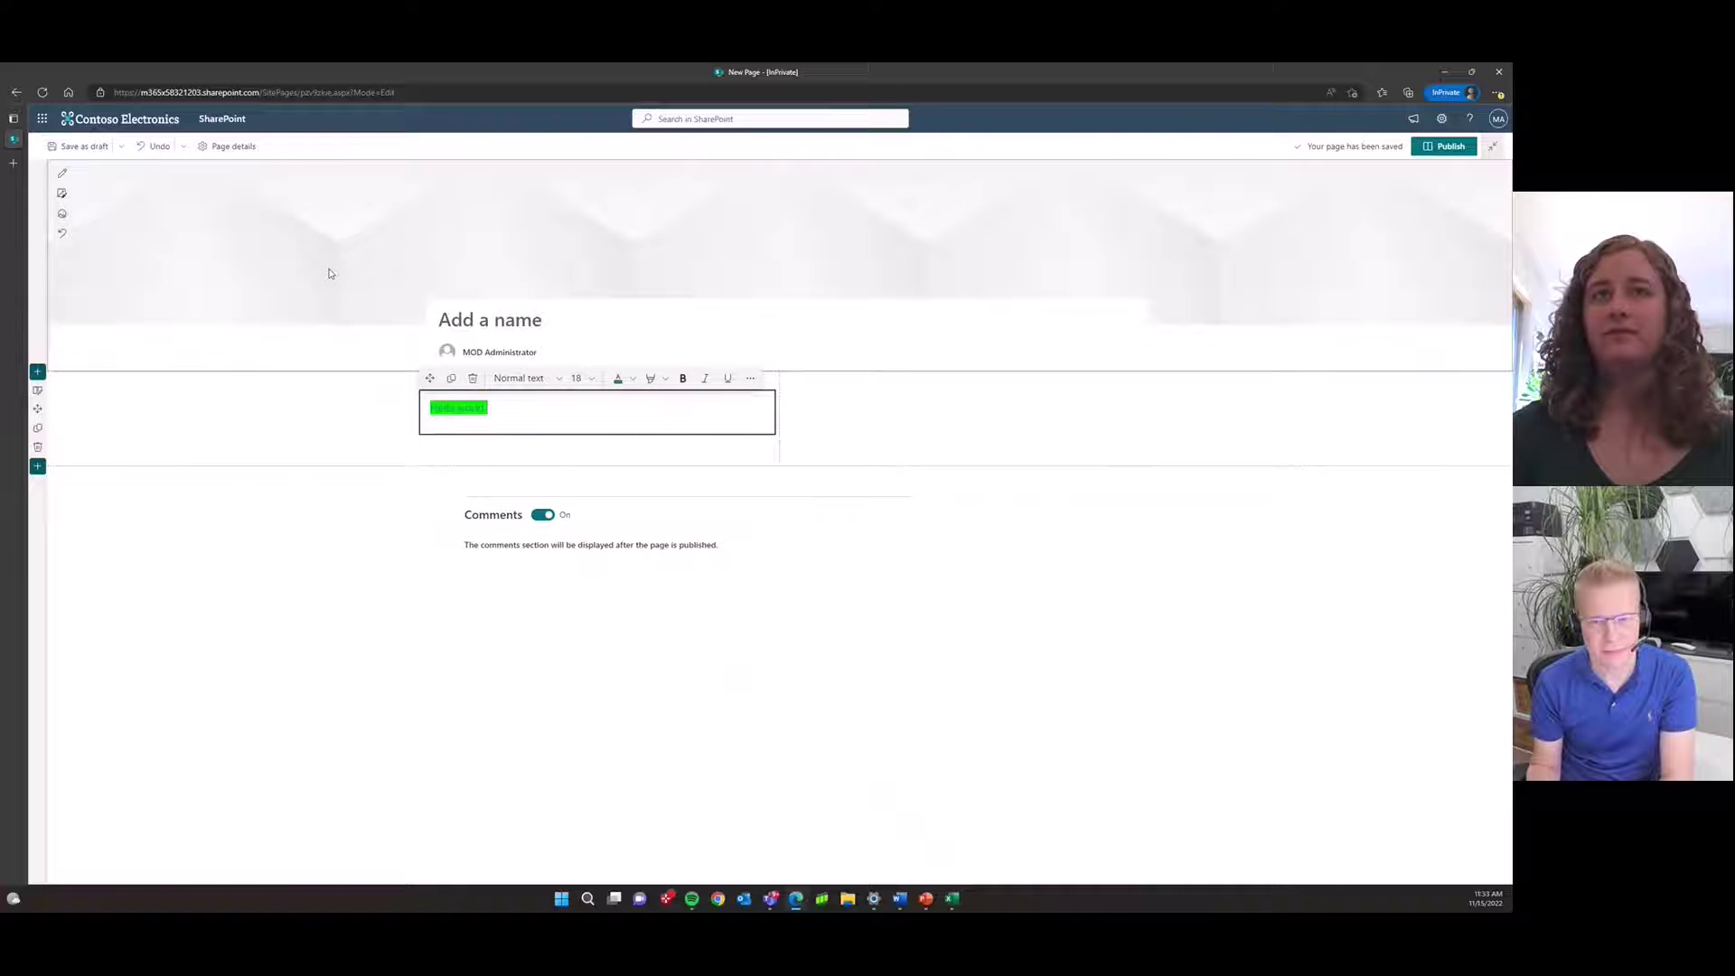
# Switch the section to the One-third right layout and close the Section pane.
pyautogui.click(37, 388)
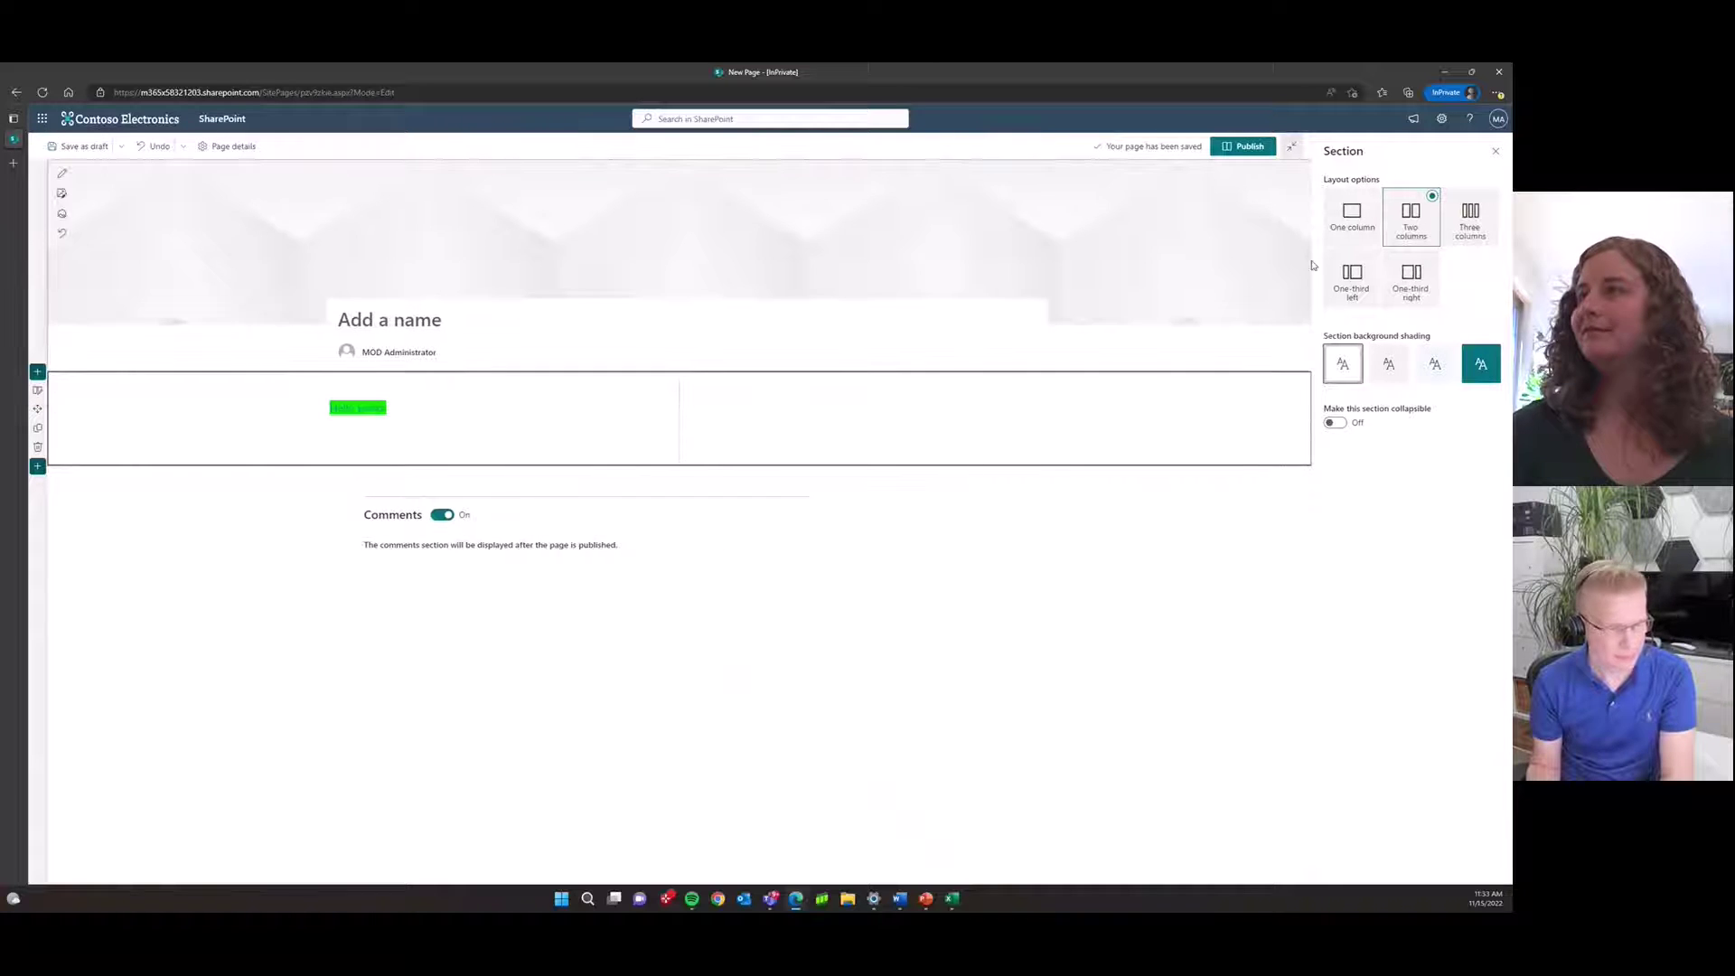
pyautogui.click(1411, 282)
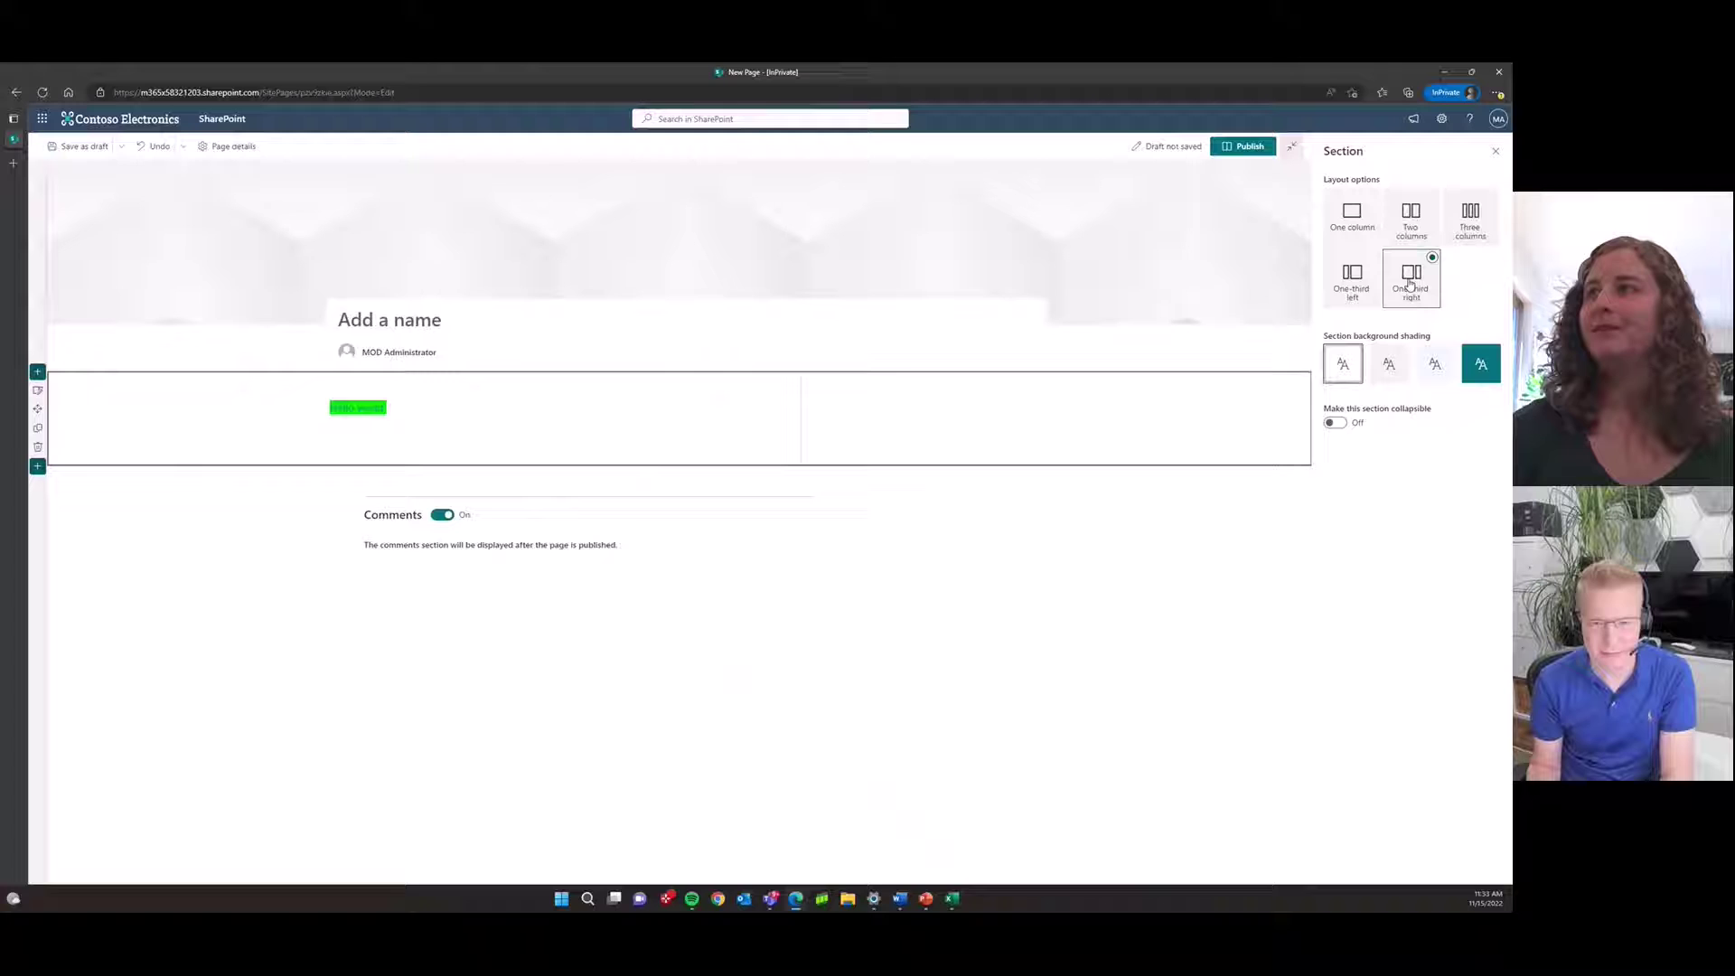
pyautogui.click(1499, 154)
pyautogui.click(651, 412)
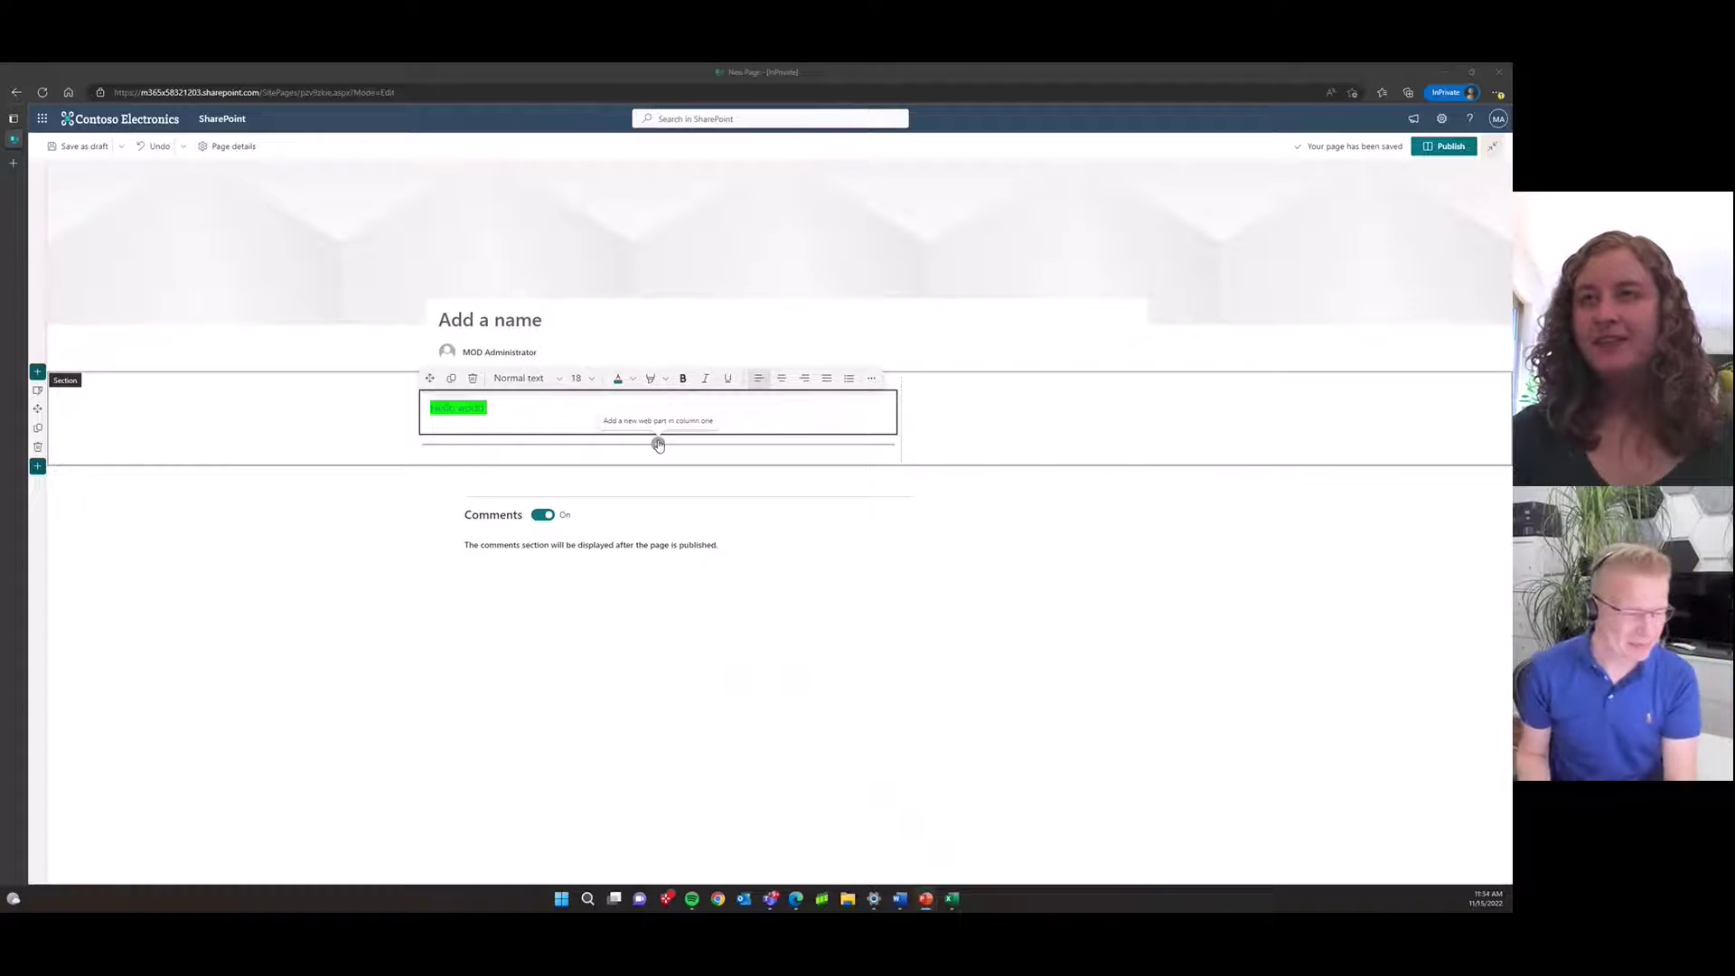
pyautogui.moveTo(658, 444)
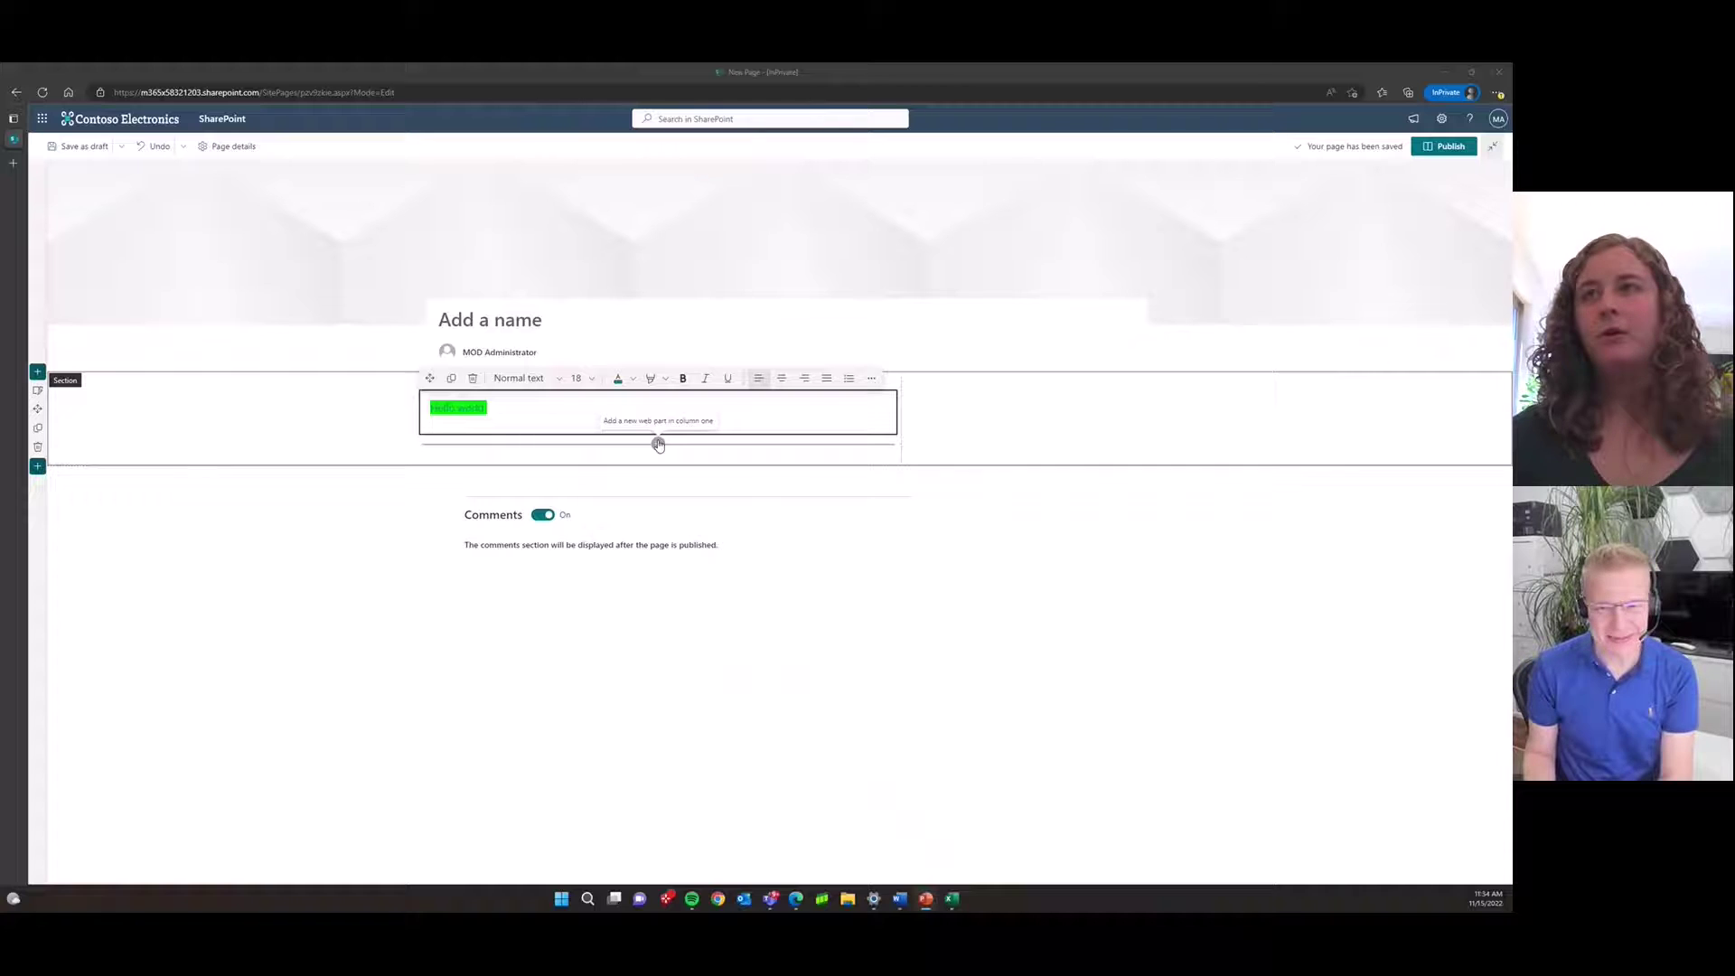
# Add an image web part below the text with the first stock photo, two women hugging.
pyautogui.click(658, 444)
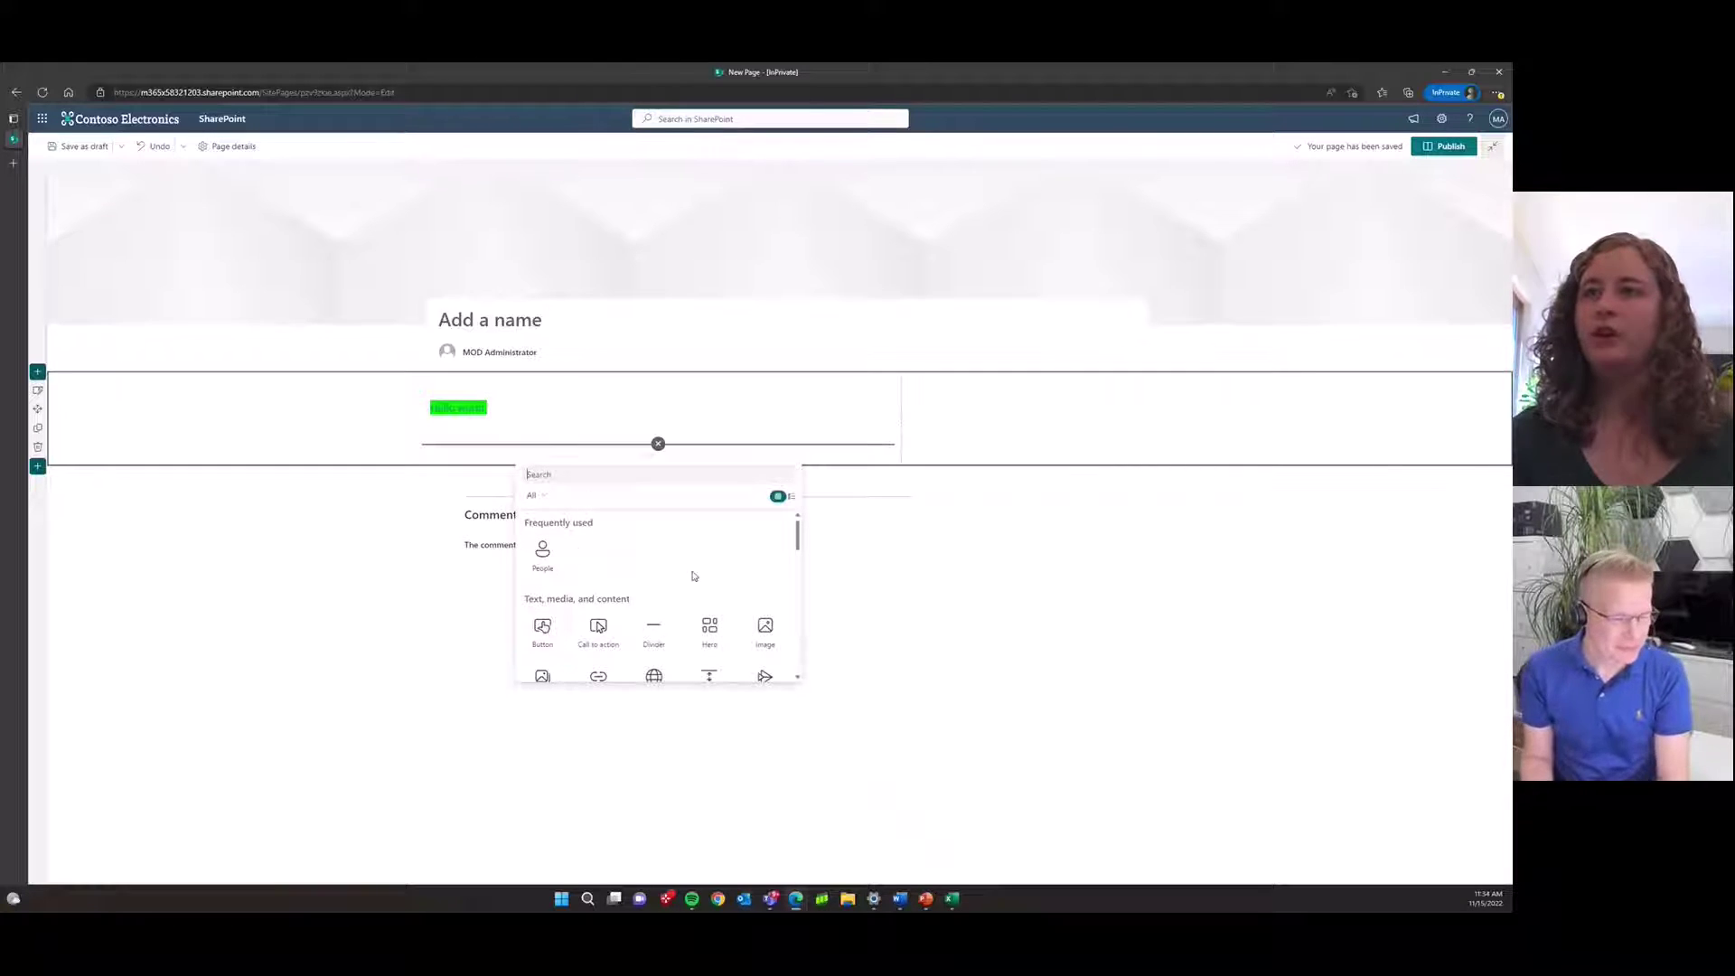
pyautogui.click(767, 638)
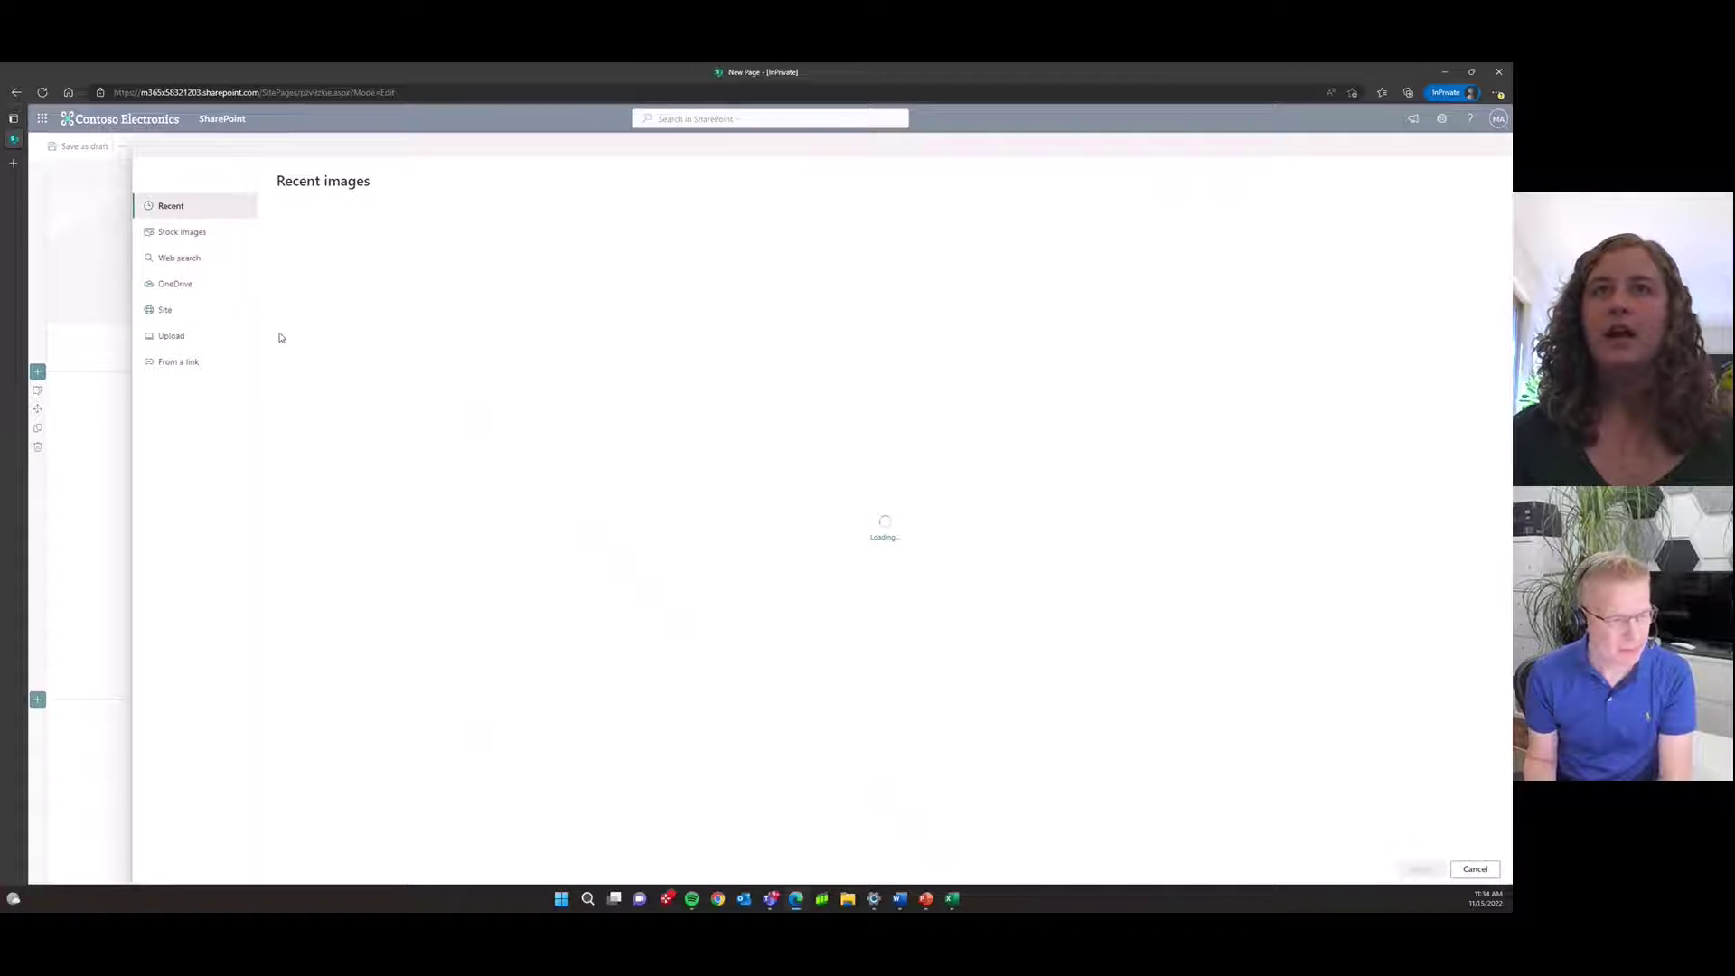
pyautogui.click(191, 233)
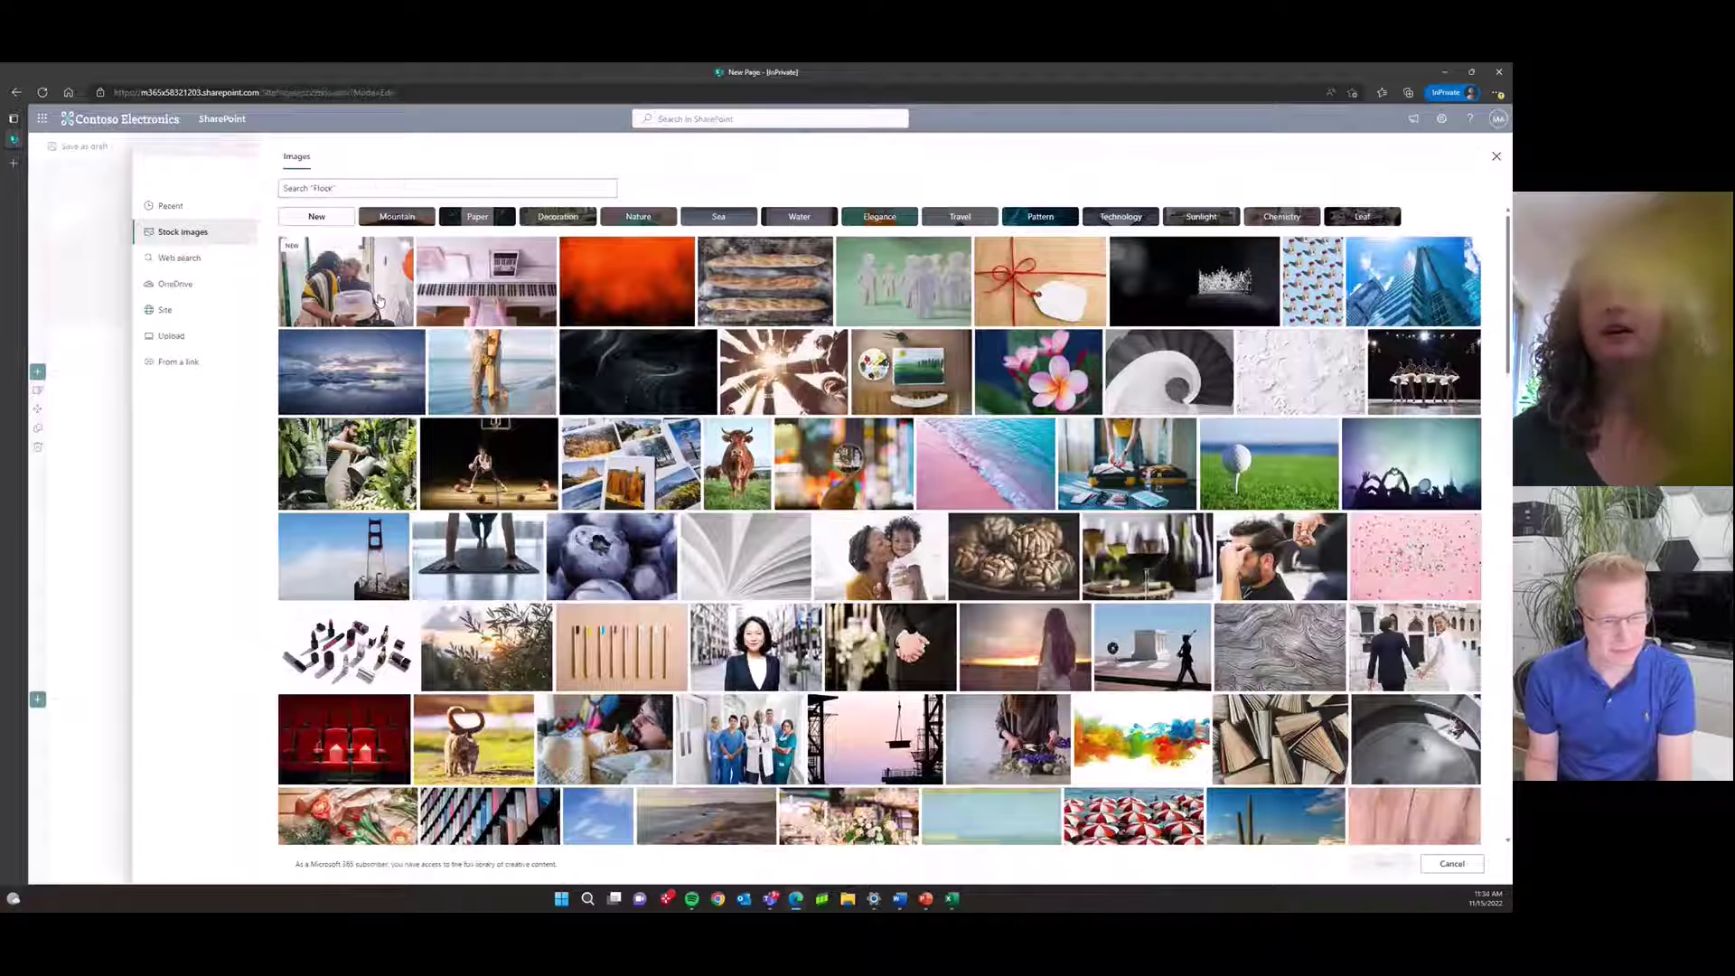
pyautogui.click(377, 299)
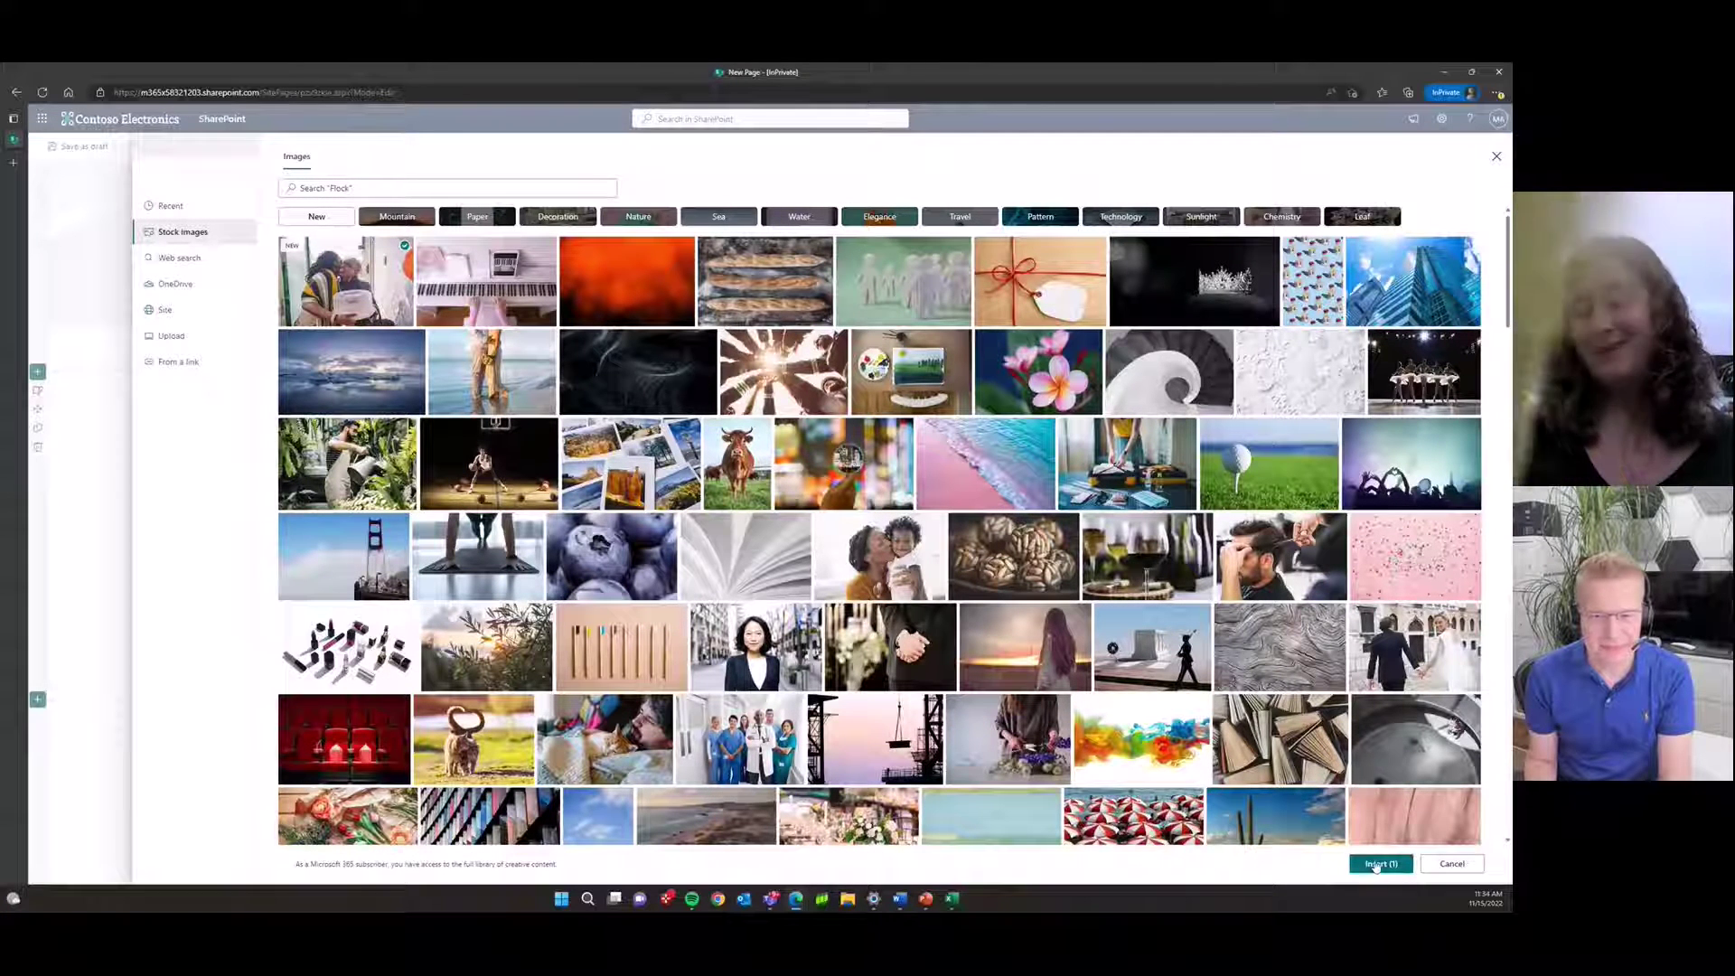
pyautogui.click(1379, 864)
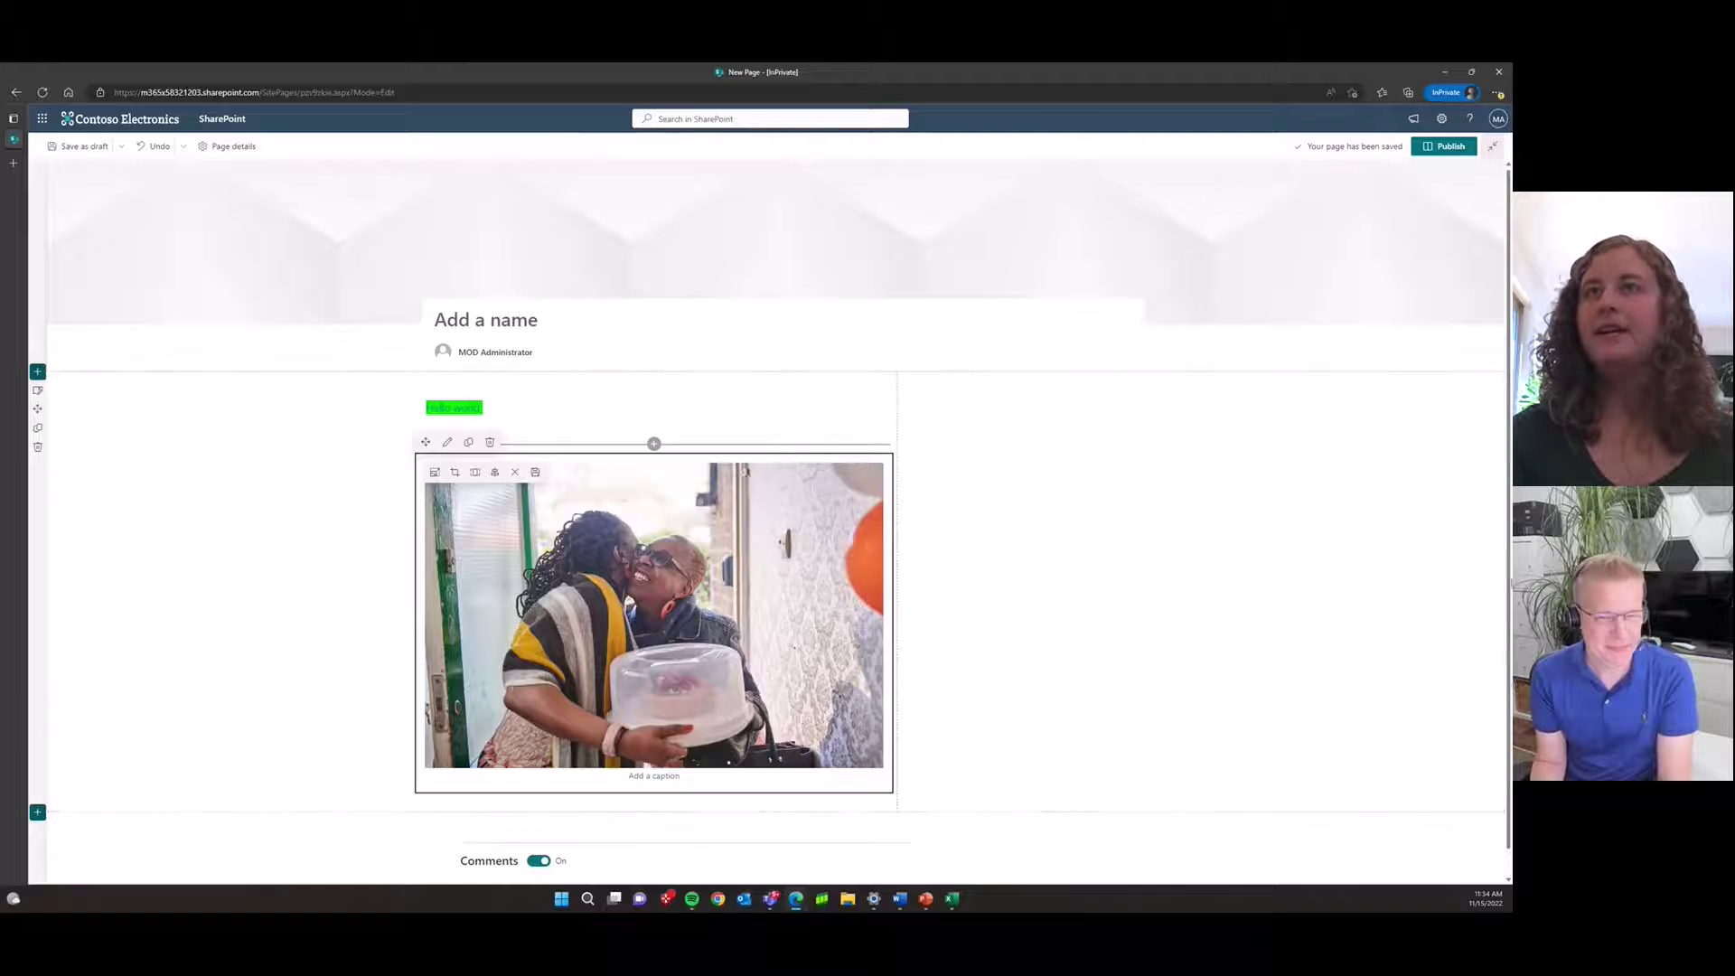
# Paste the yellow bird picture on a new line inside the text part.
pyautogui.click(521, 414)
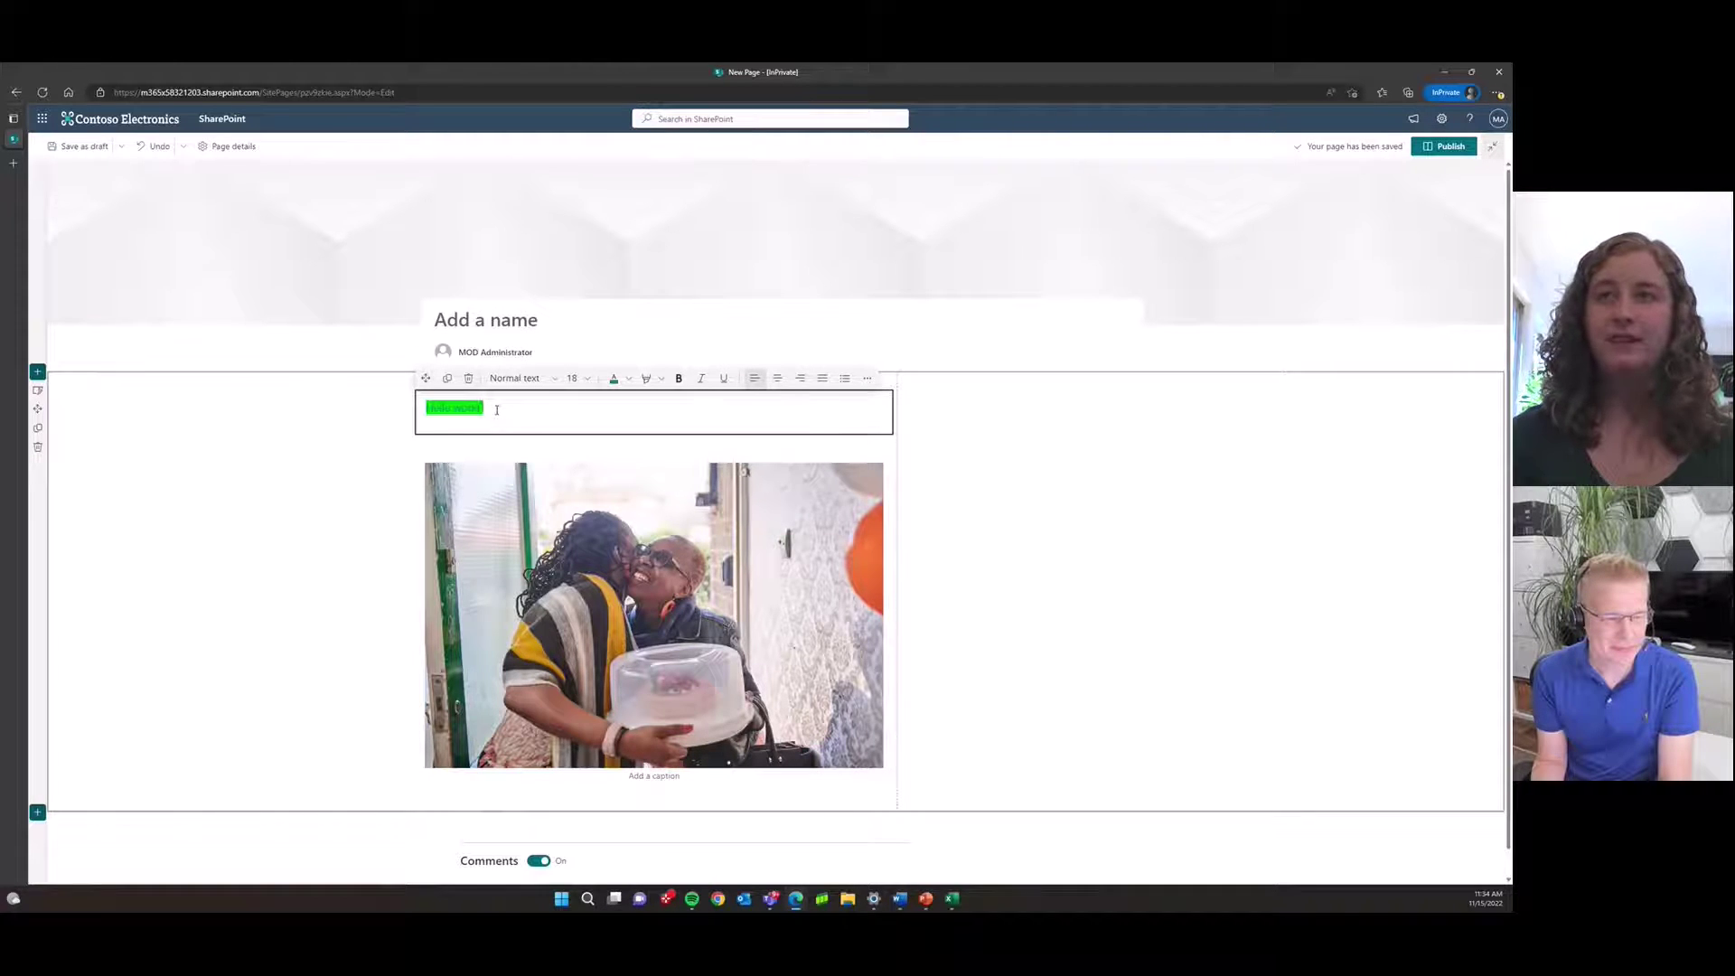
pyautogui.press('Return')
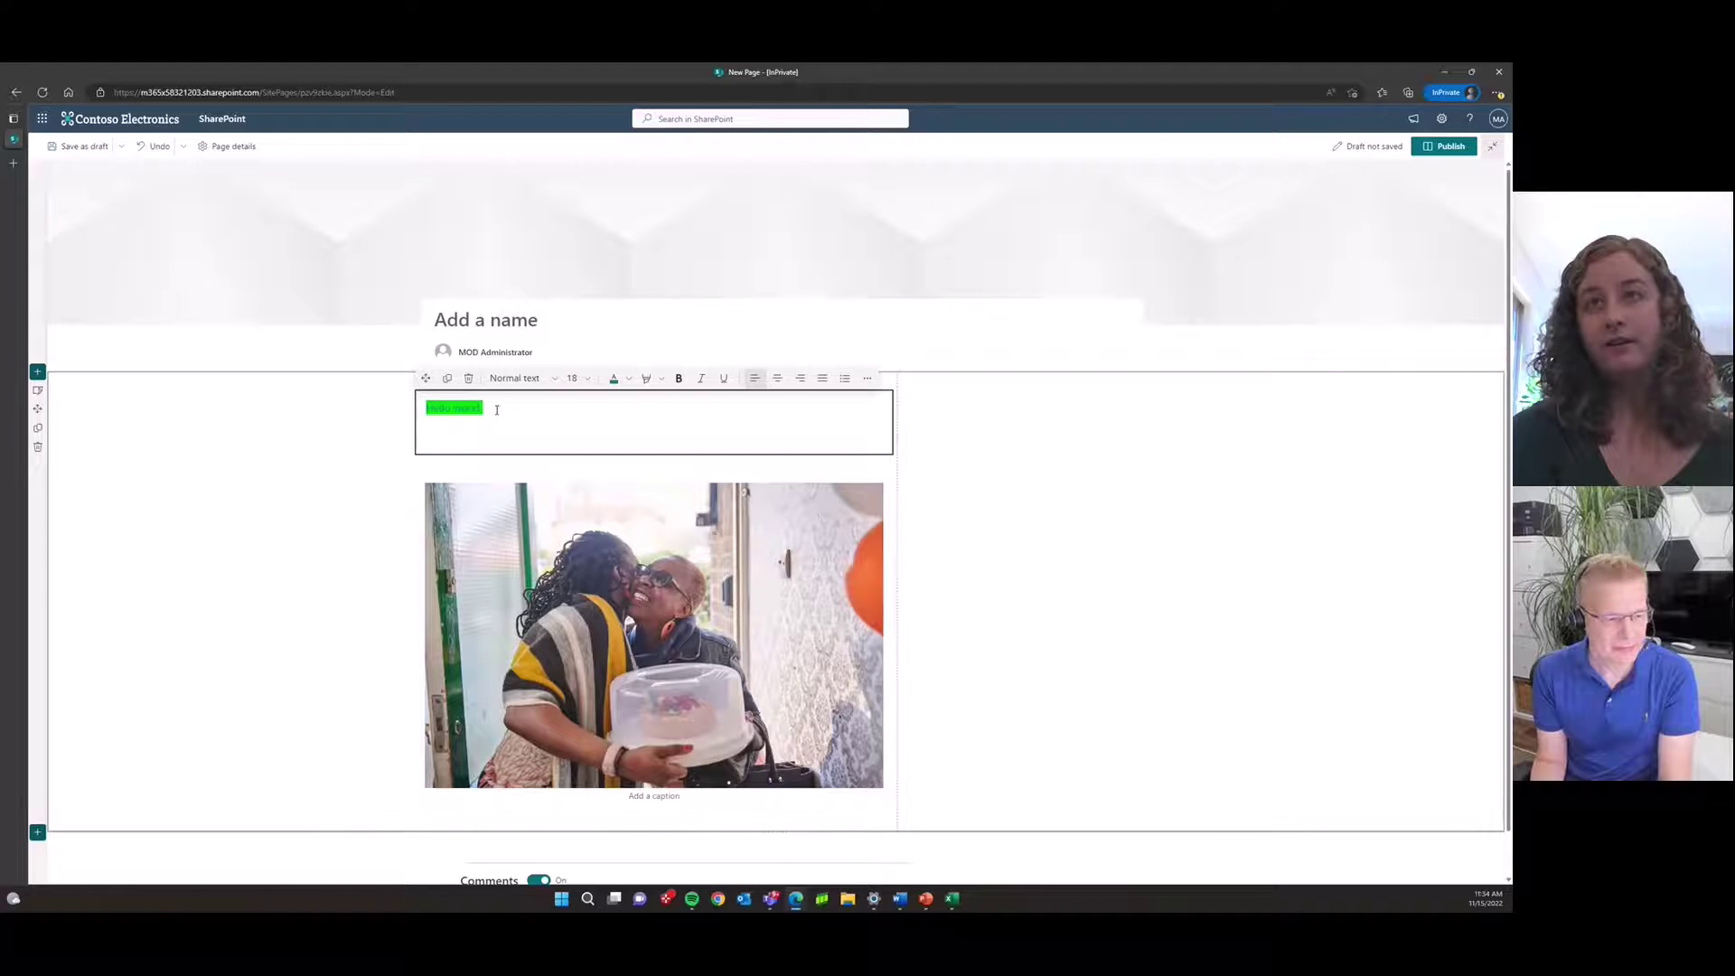
pyautogui.hotkey('ctrl', 'v')
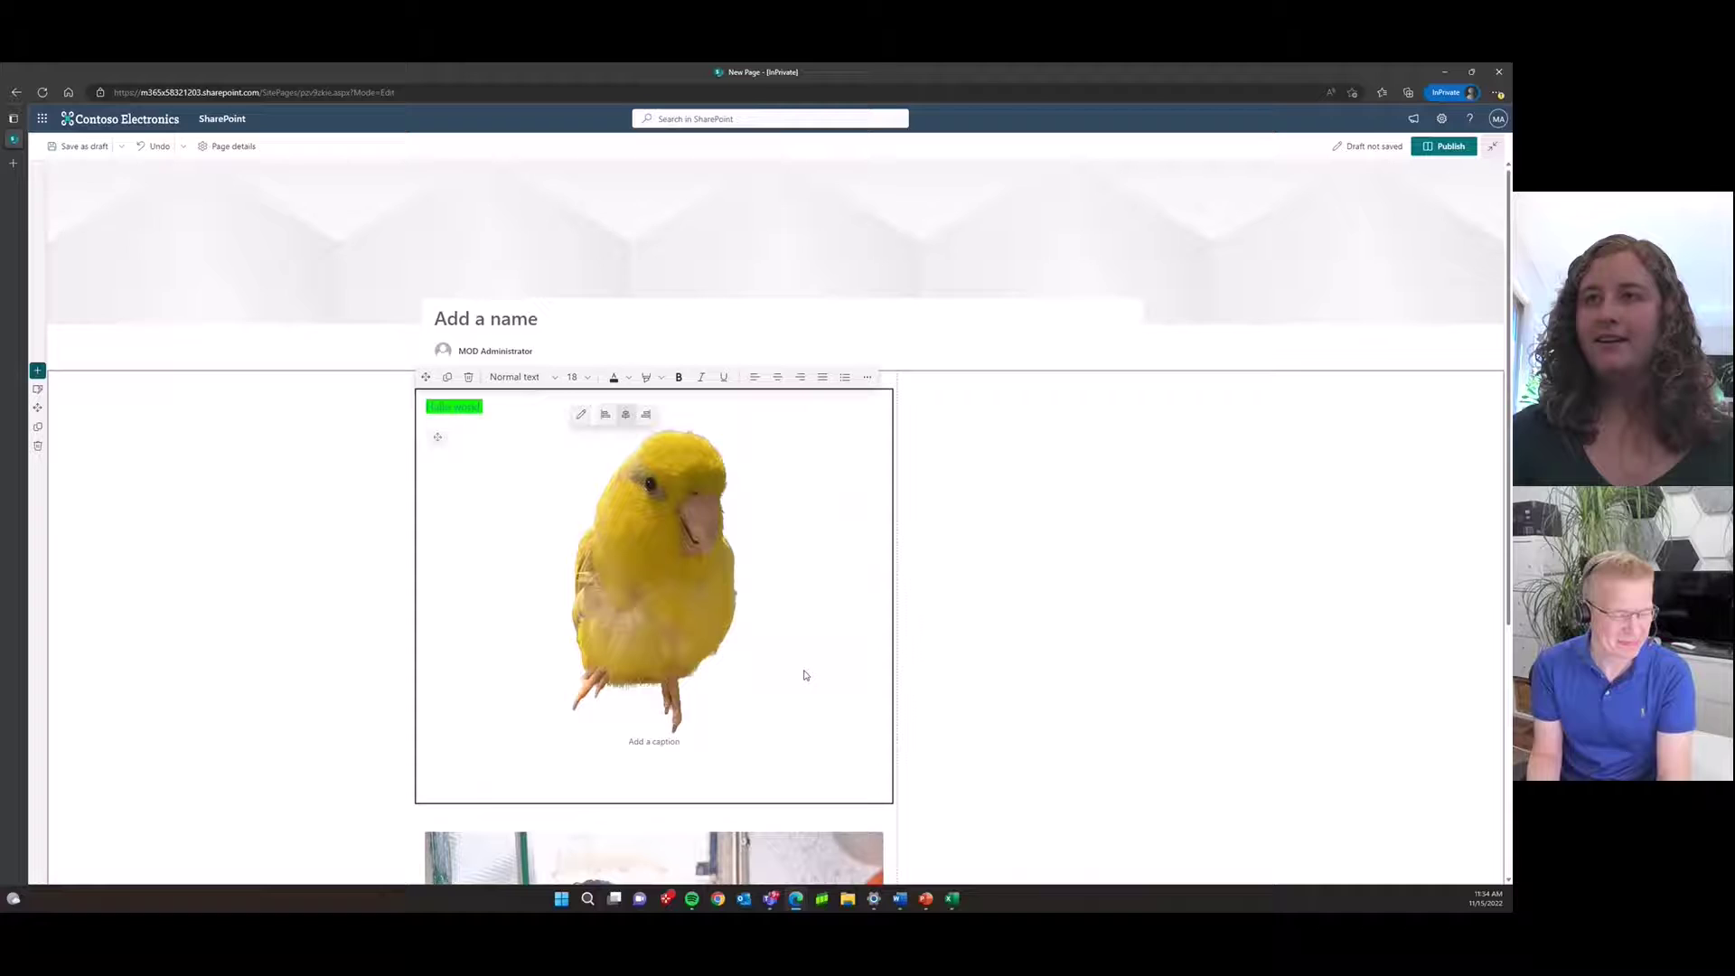
pyautogui.click(654, 739)
pyautogui.scroll(-3, 649, 760)
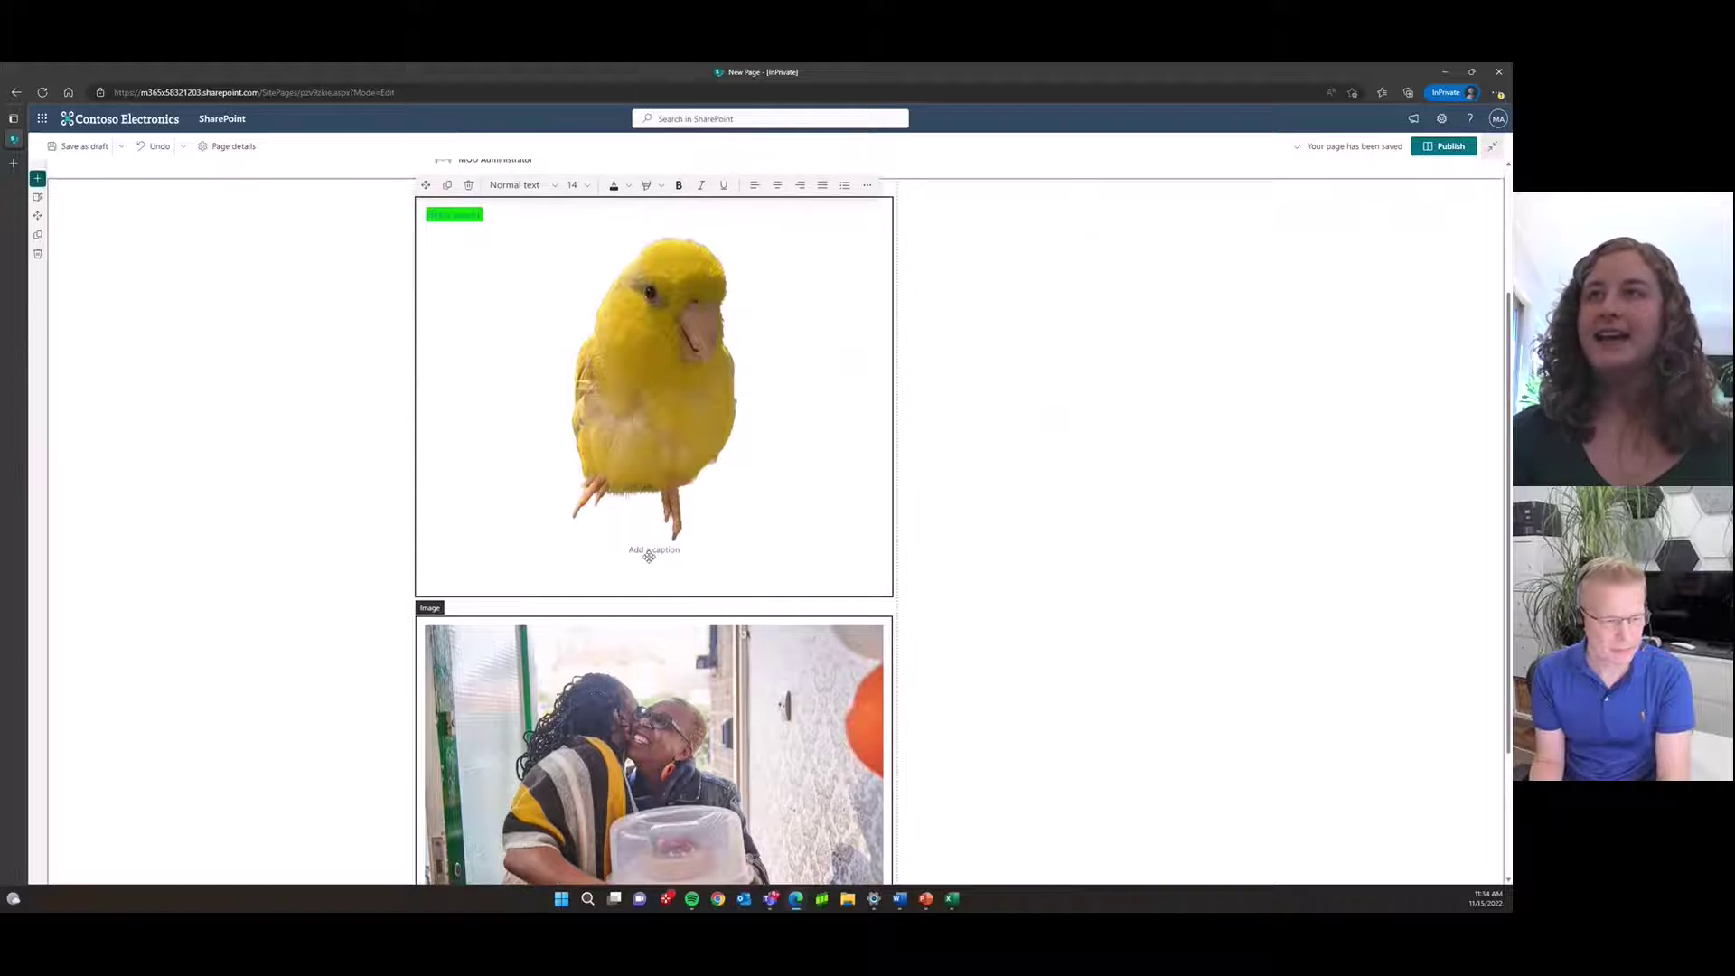
pyautogui.scroll(1, 707, 468)
# Select the bird picture, bring up its context menu, then dismiss it.
pyautogui.click(697, 450)
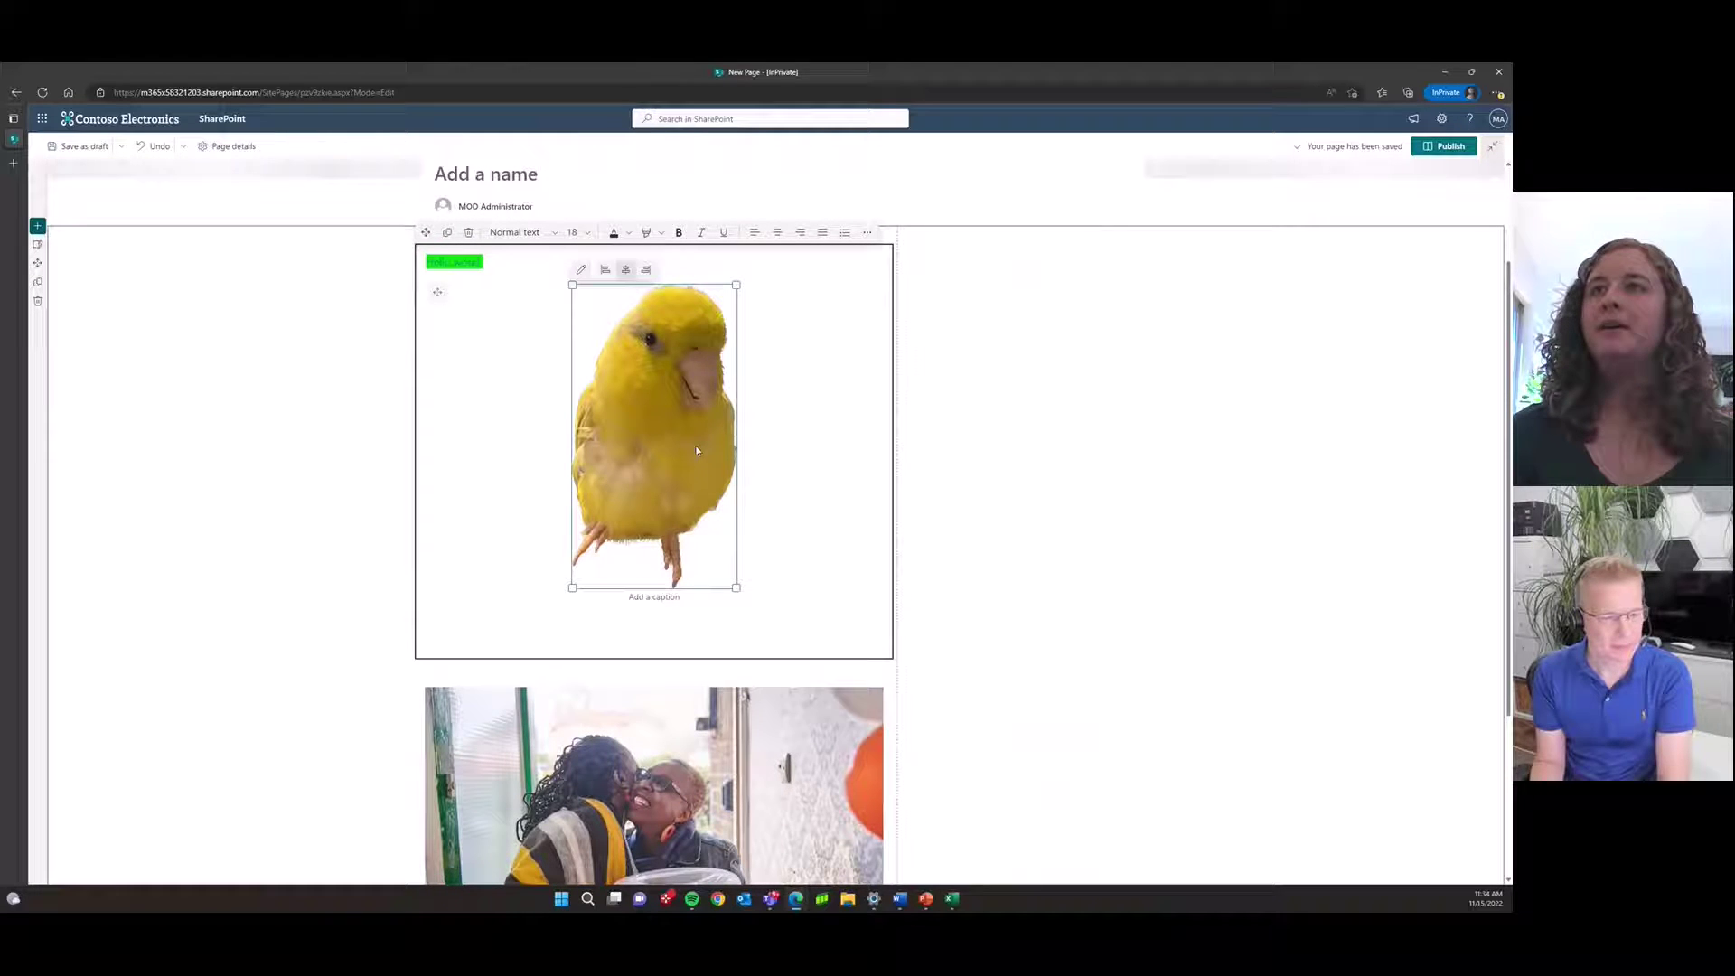
pyautogui.scroll(-1, 668, 565)
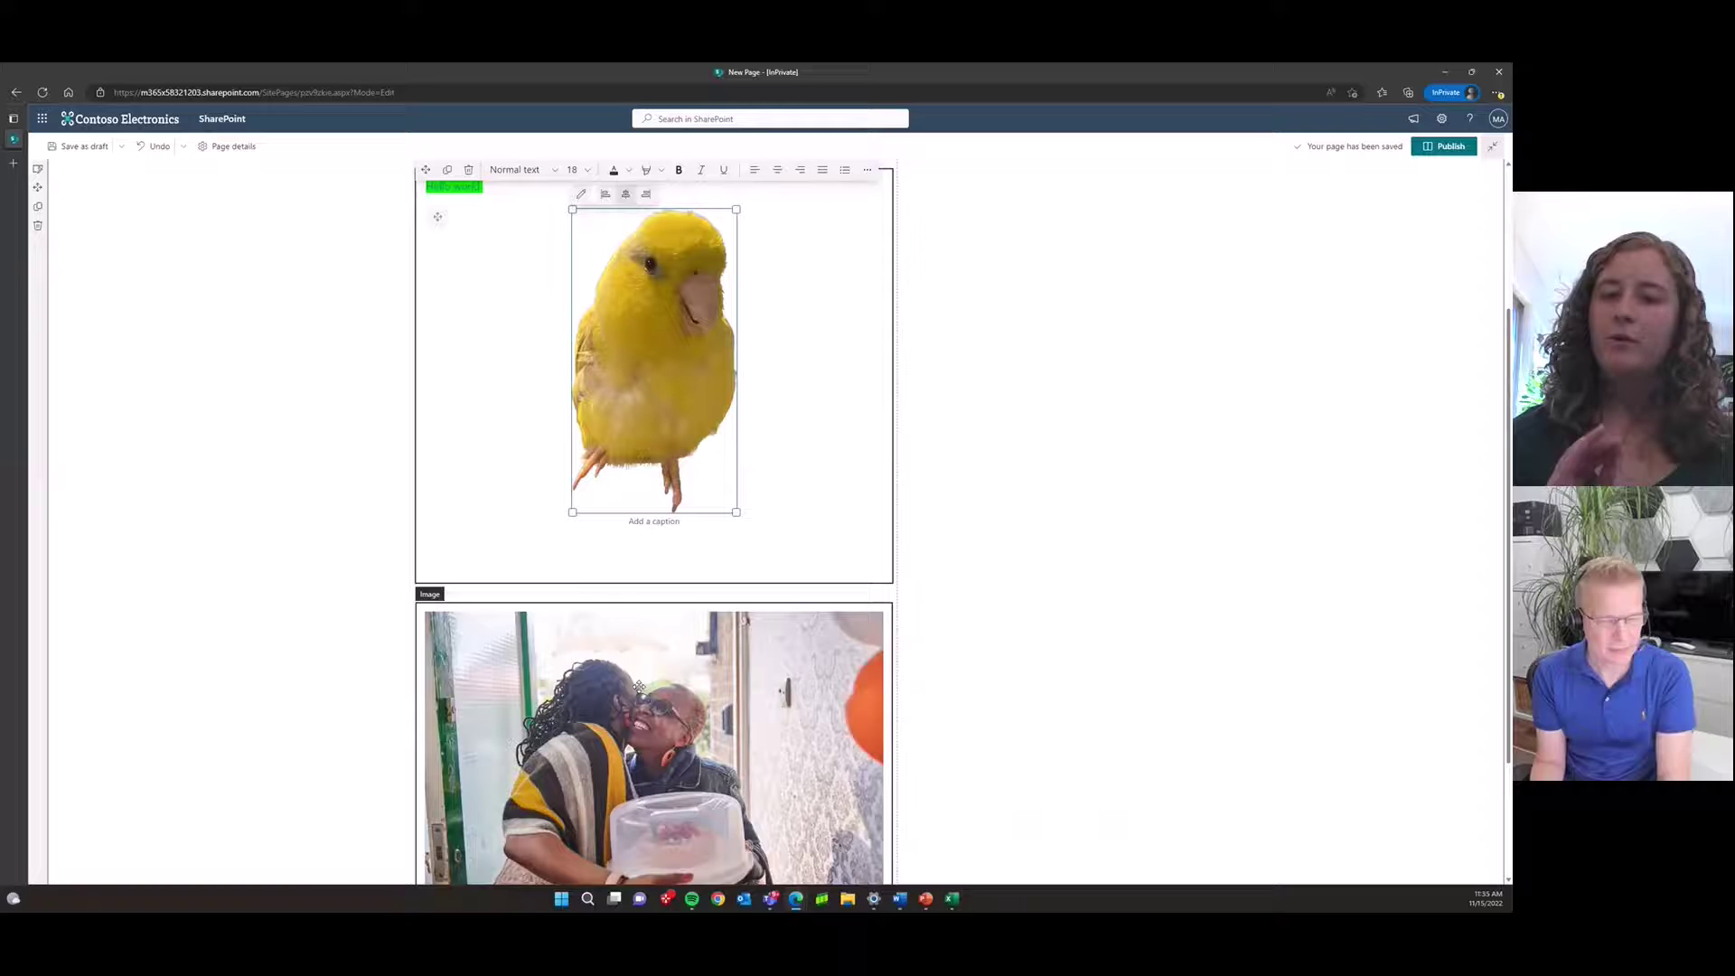
pyautogui.scroll(1, 640, 686)
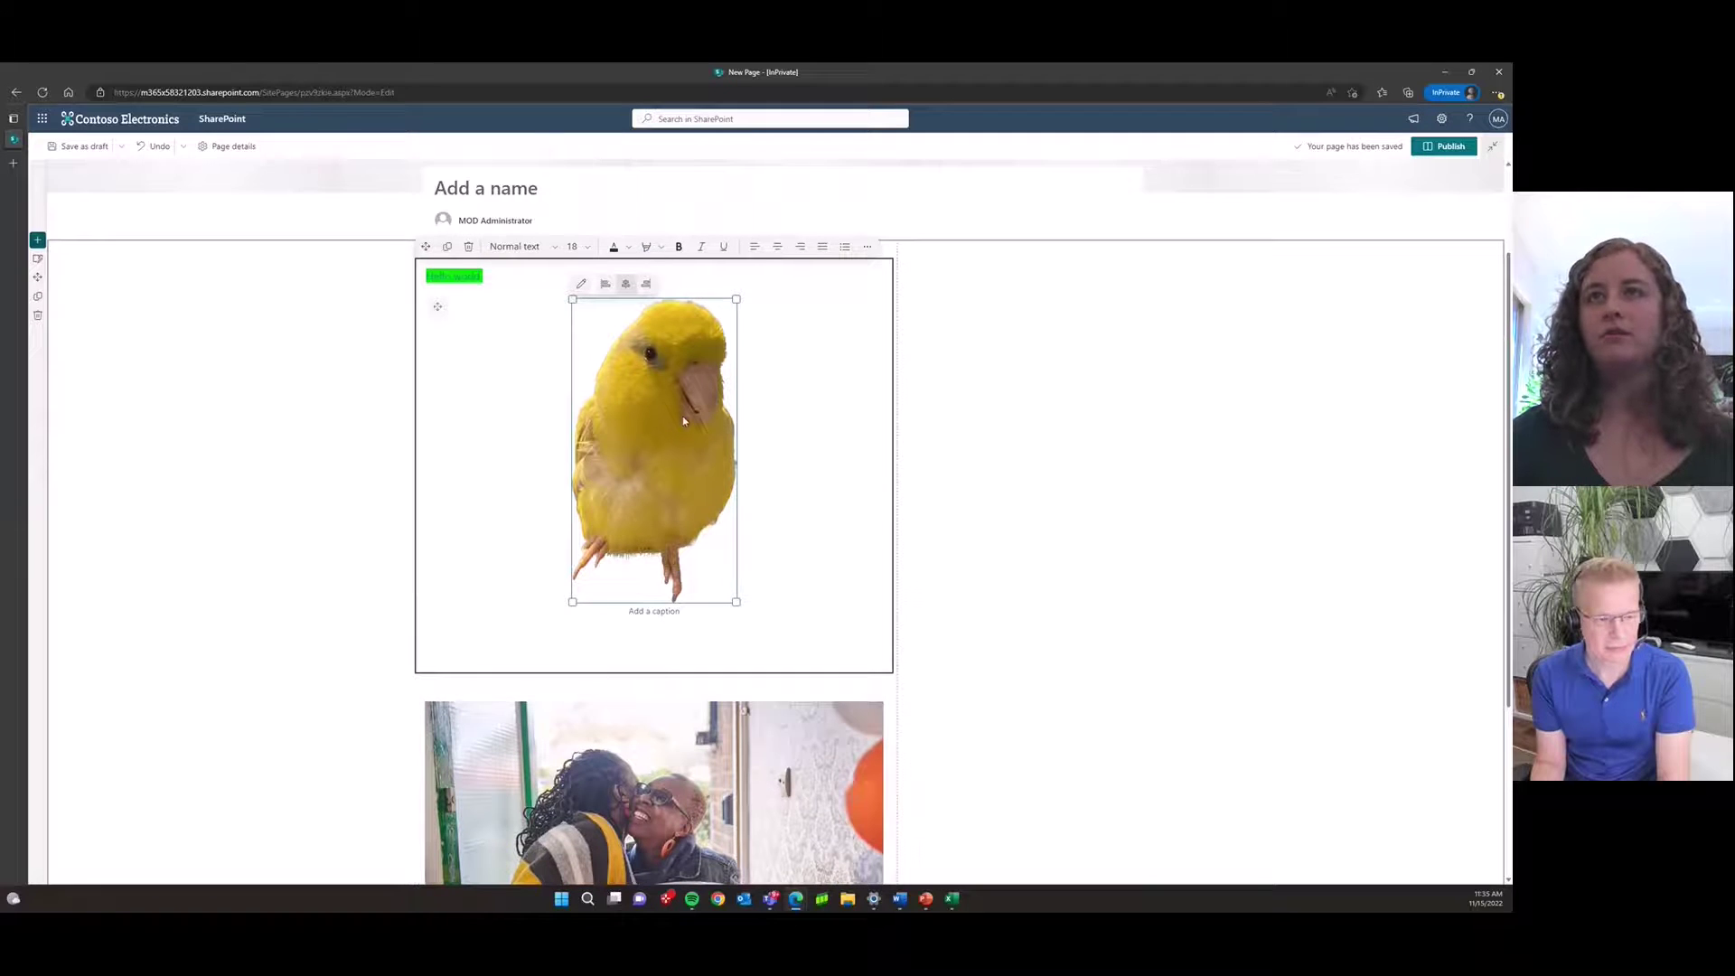
pyautogui.rightClick(732, 410)
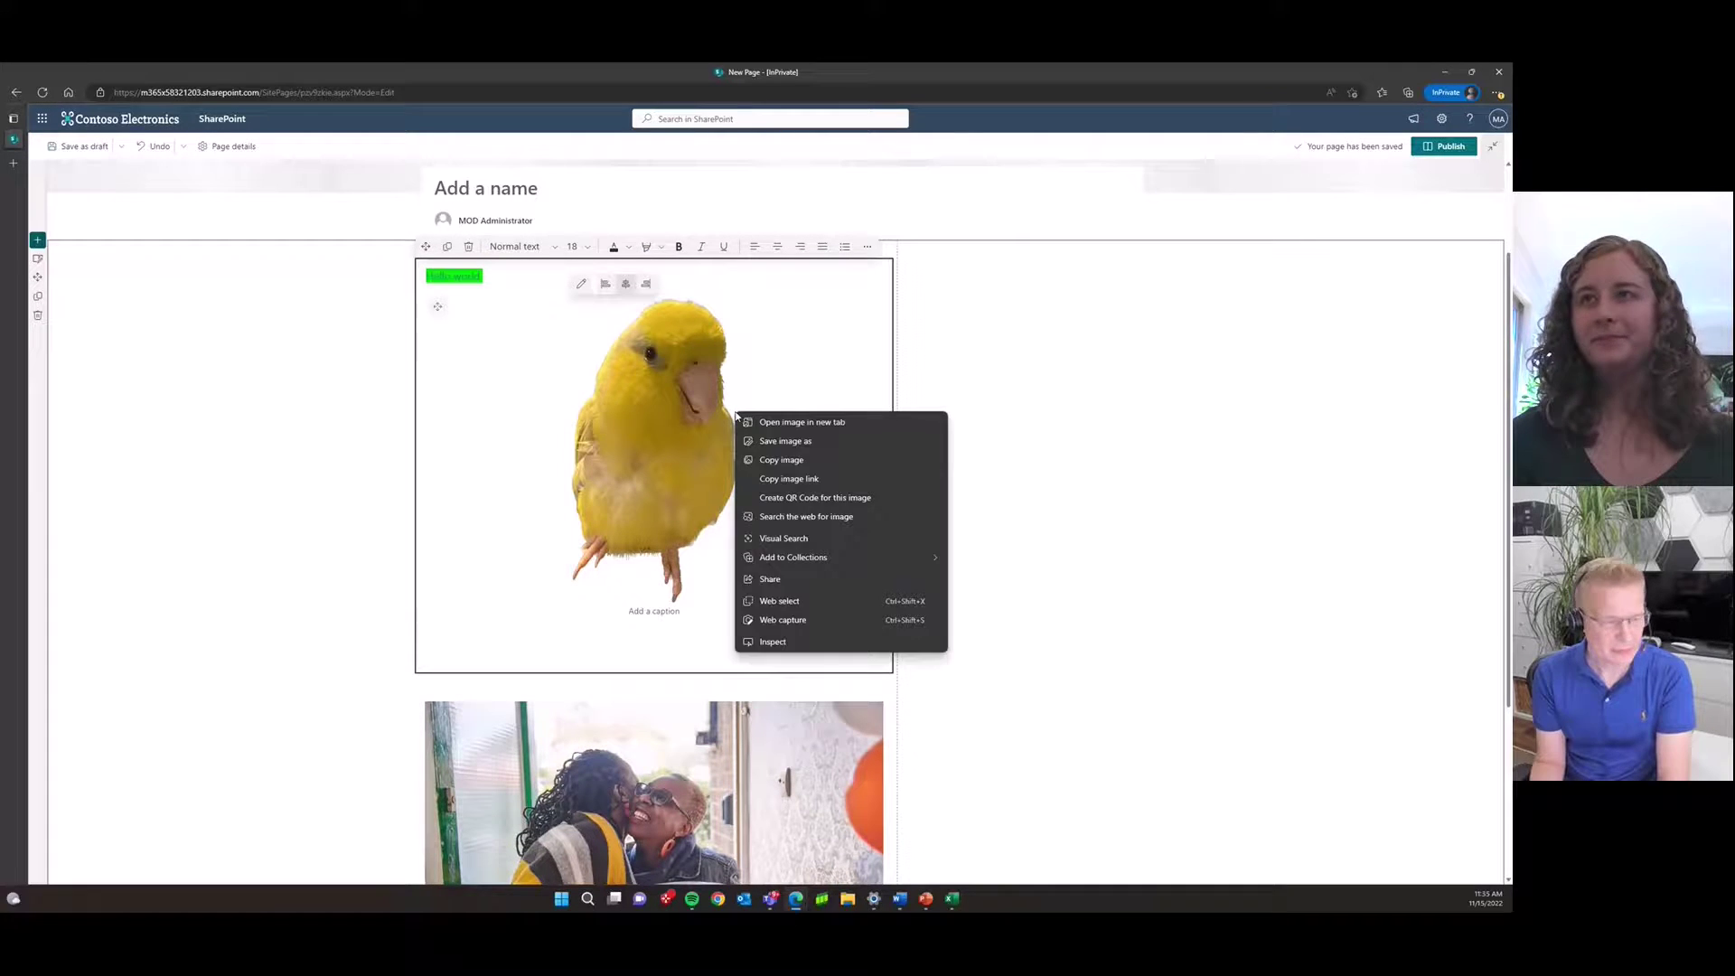
pyautogui.click(829, 335)
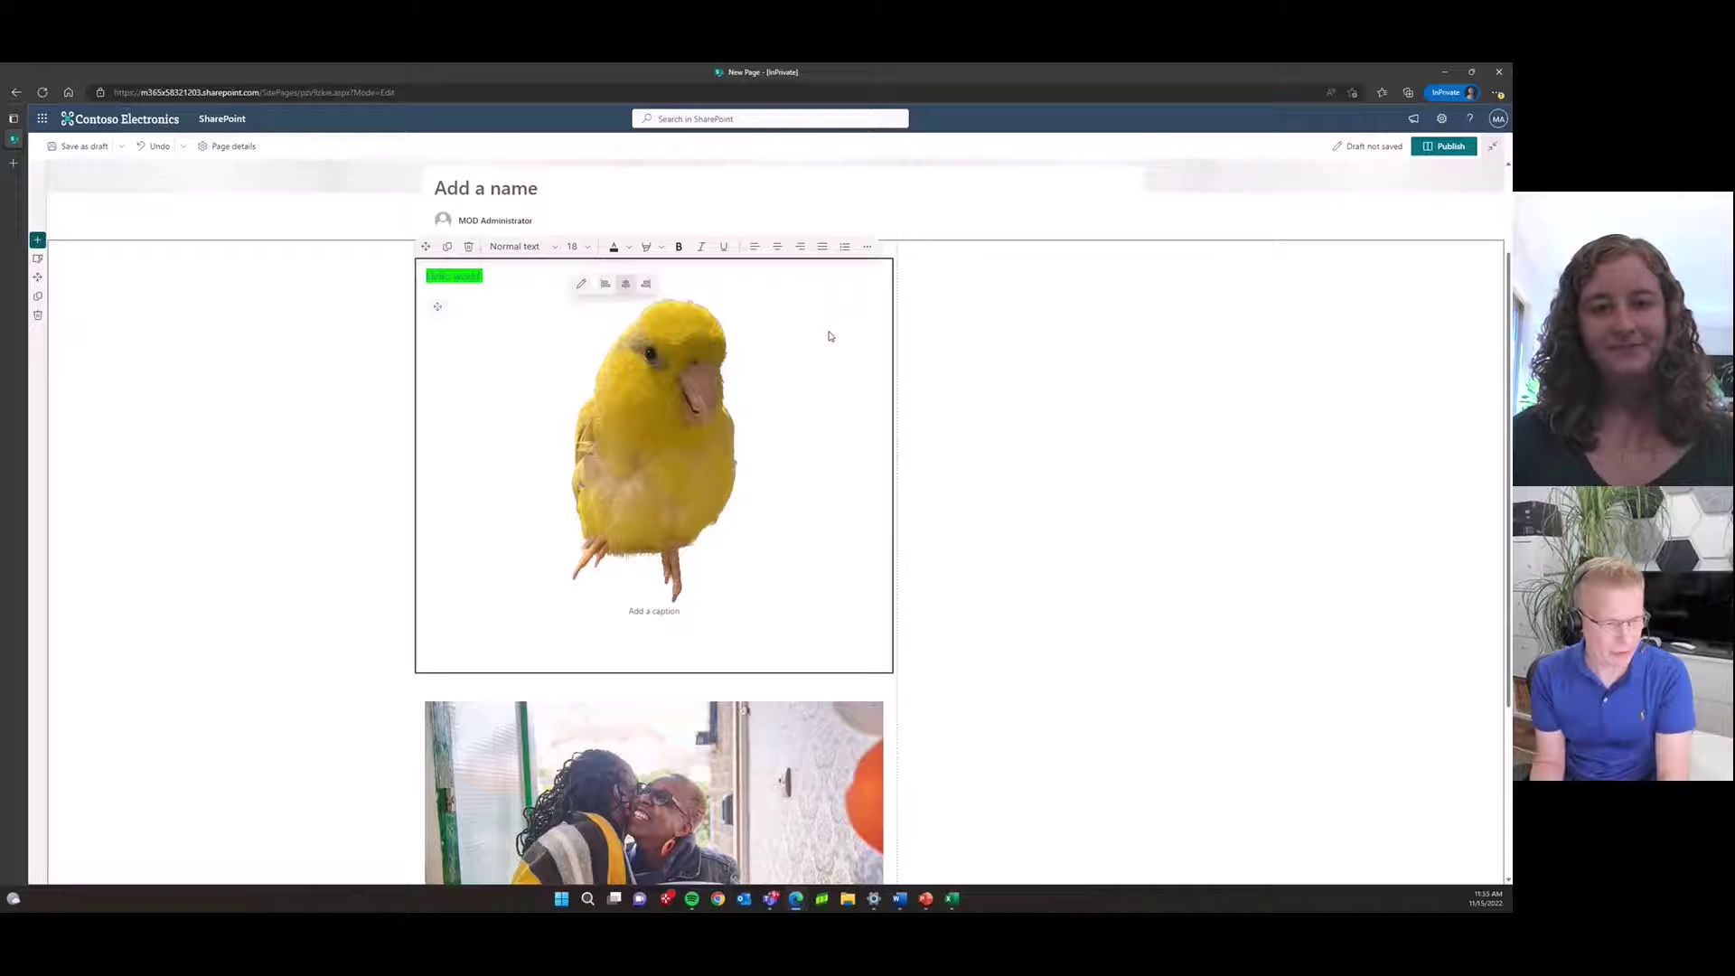